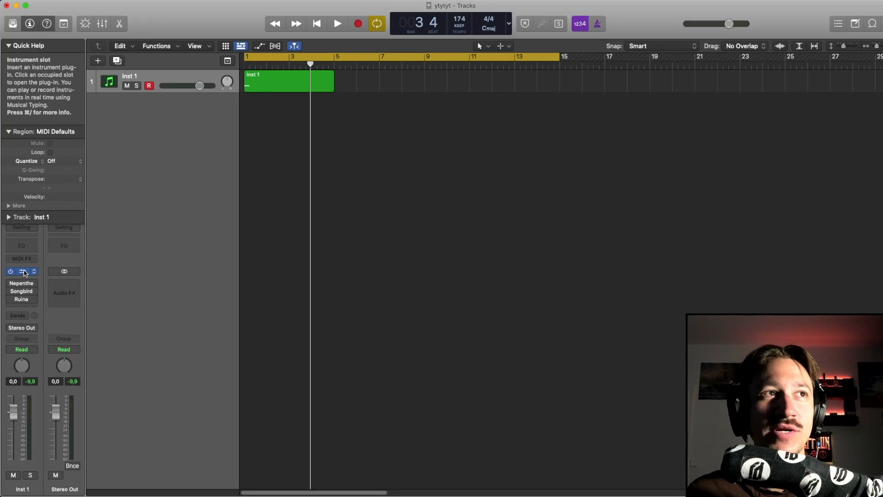
# - Open the Vital instrument on the Inst 1 track and examine its oscillator and filter settings while playing the sound
pyautogui.click(23, 272)
pyautogui.click(251, 81)
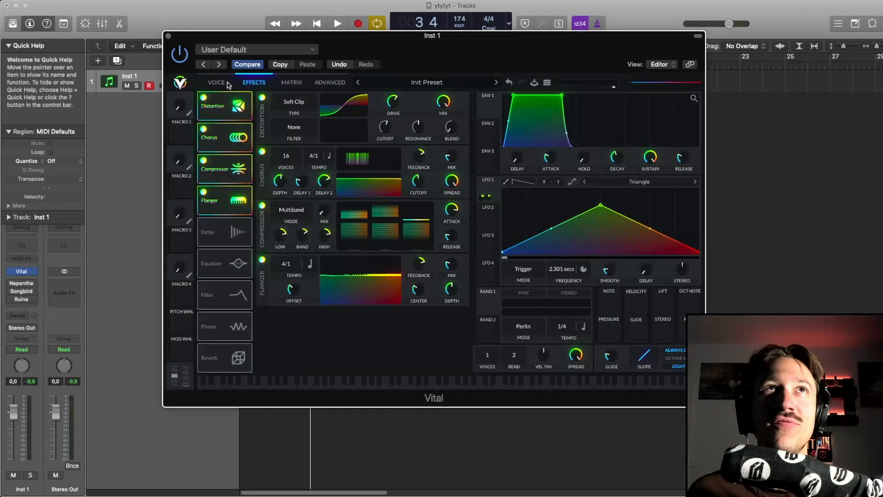
pyautogui.click(225, 83)
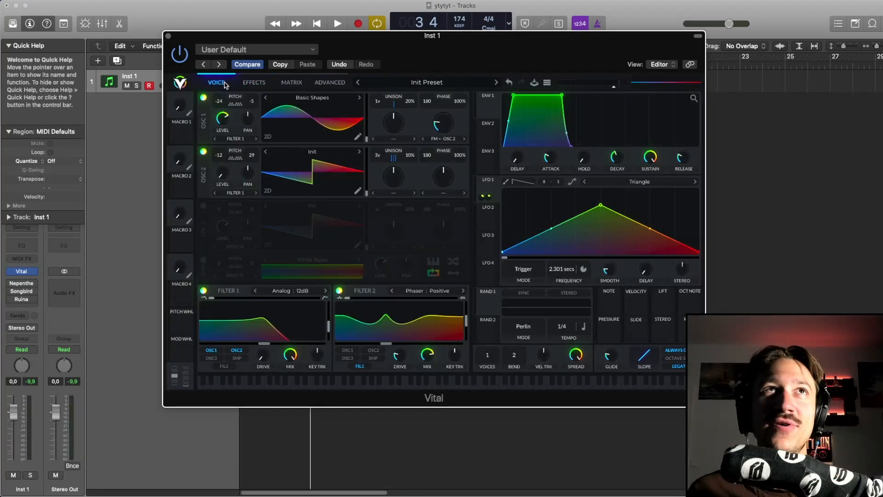
pyautogui.click(320, 85)
pyautogui.click(223, 83)
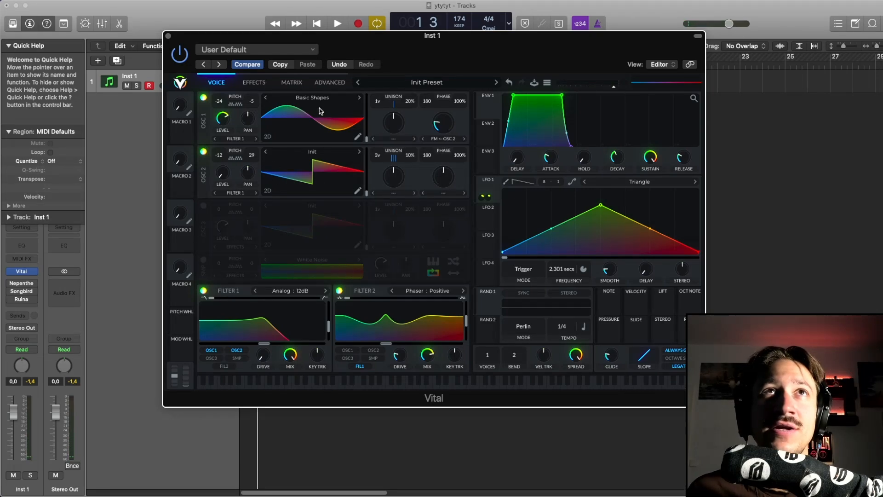
pyautogui.press('space')
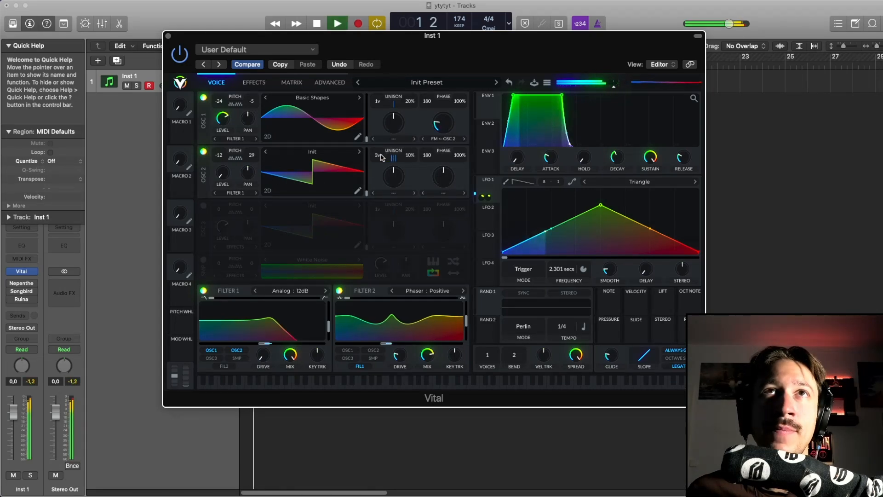
pyautogui.moveTo(380, 184); pyautogui.dragTo(382, 173)
pyautogui.press('space')
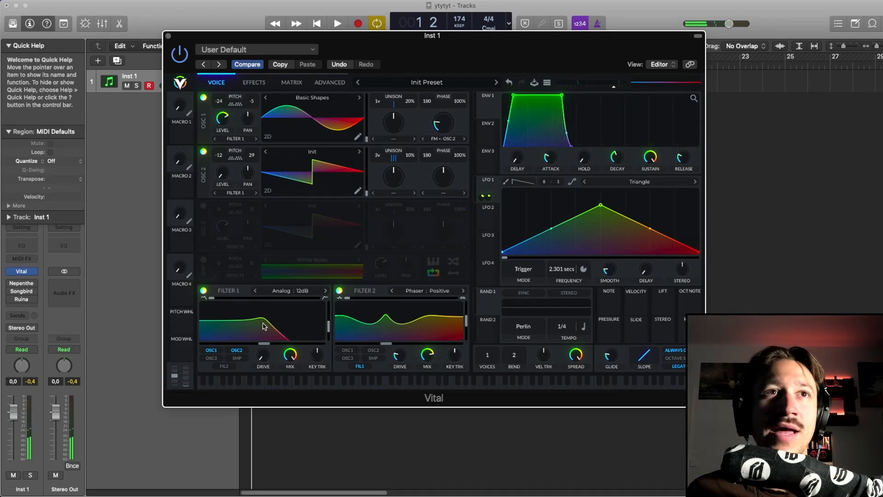
pyautogui.press('space')
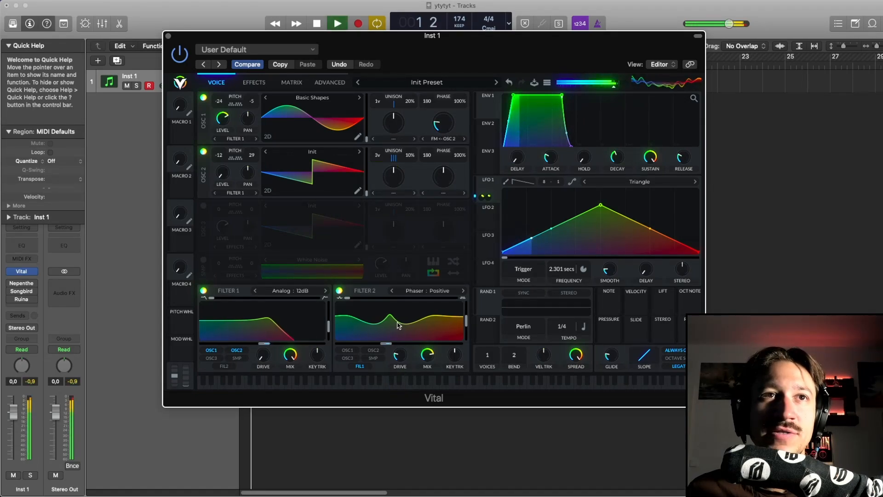
# - Examine the effects used in the Vital patch and return to its voice settings
pyautogui.moveTo(370, 74); pyautogui.dragTo(321, 52)
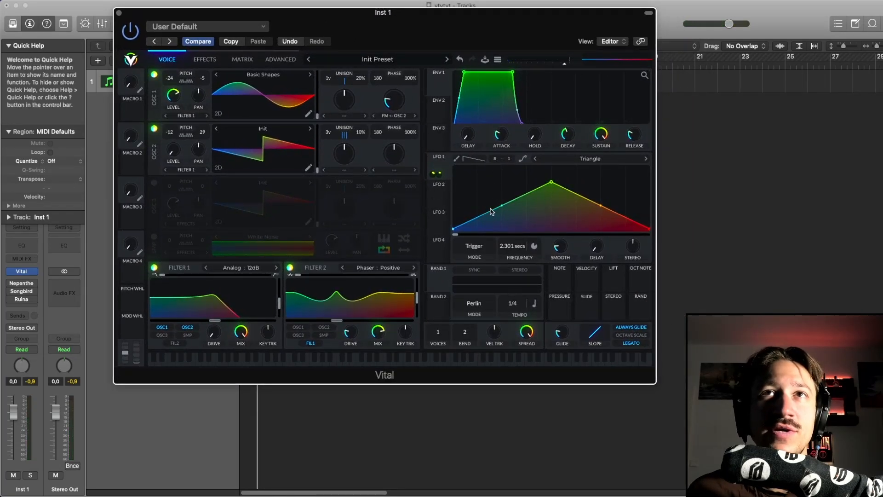
pyautogui.click(205, 59)
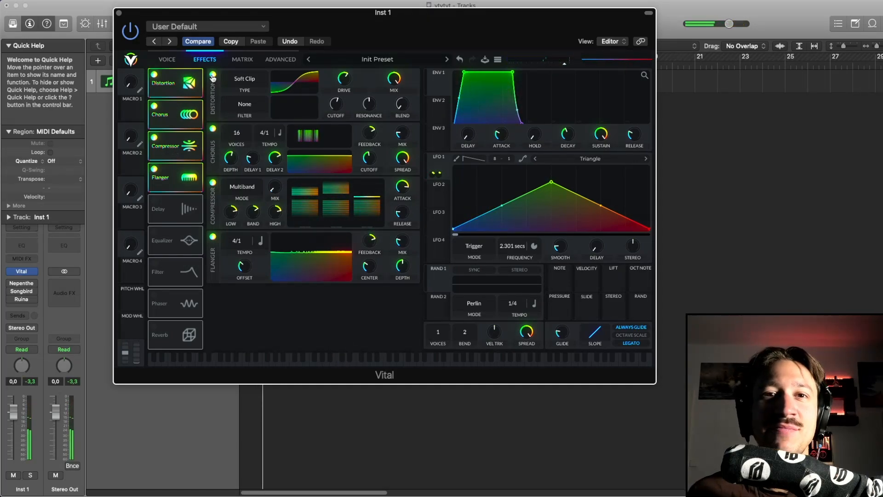
pyautogui.click(183, 62)
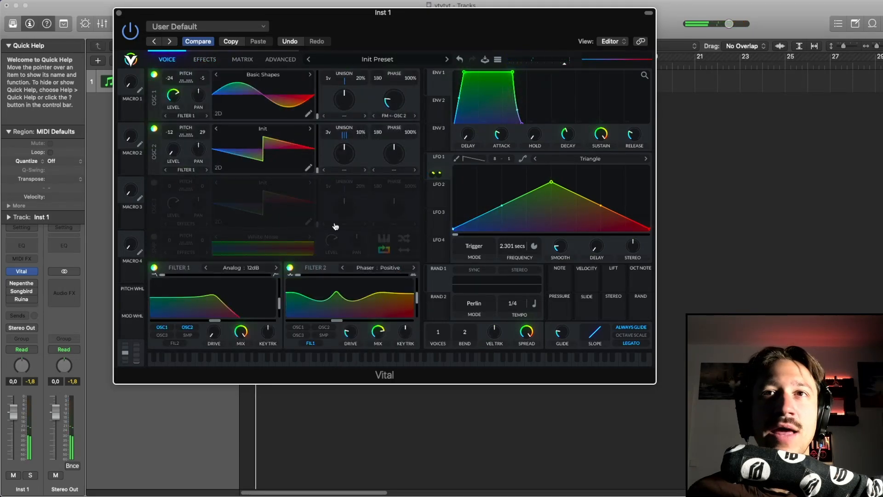
# - Set Vital's global transpose to -12 in the advanced settings and close the instrument
pyautogui.click(276, 59)
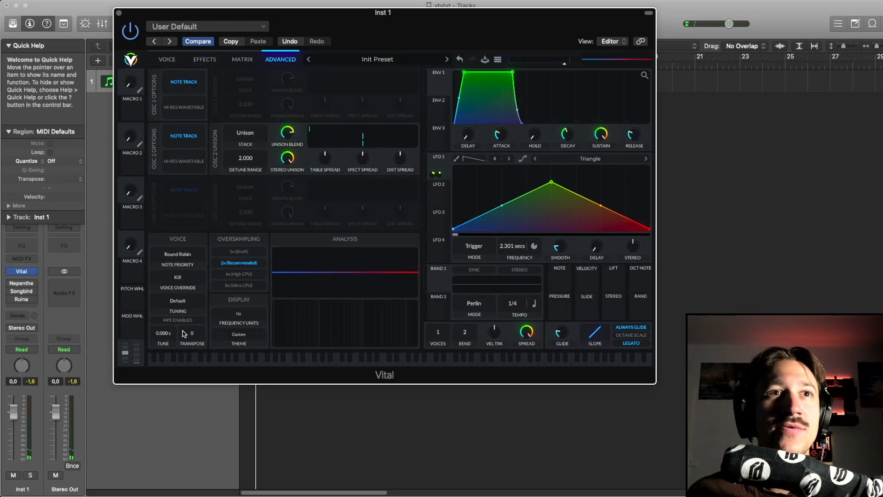
pyautogui.moveTo(191, 339); pyautogui.dragTo(190, 362)
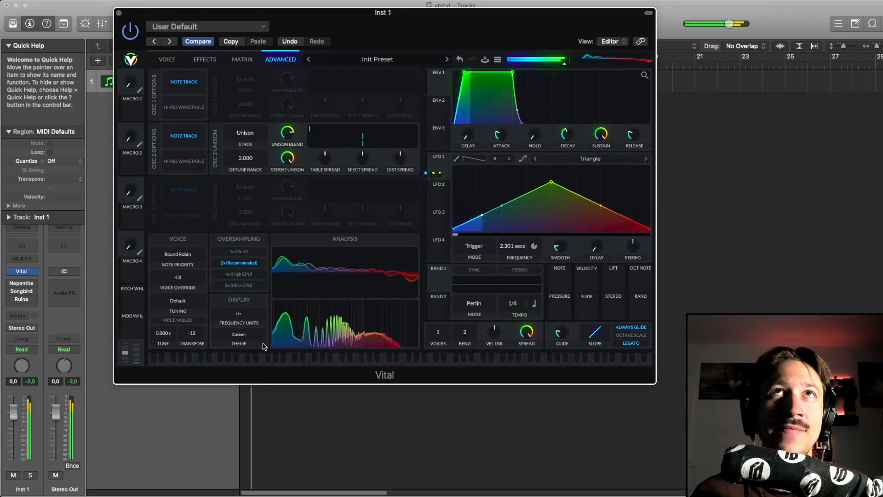
pyautogui.click(119, 13)
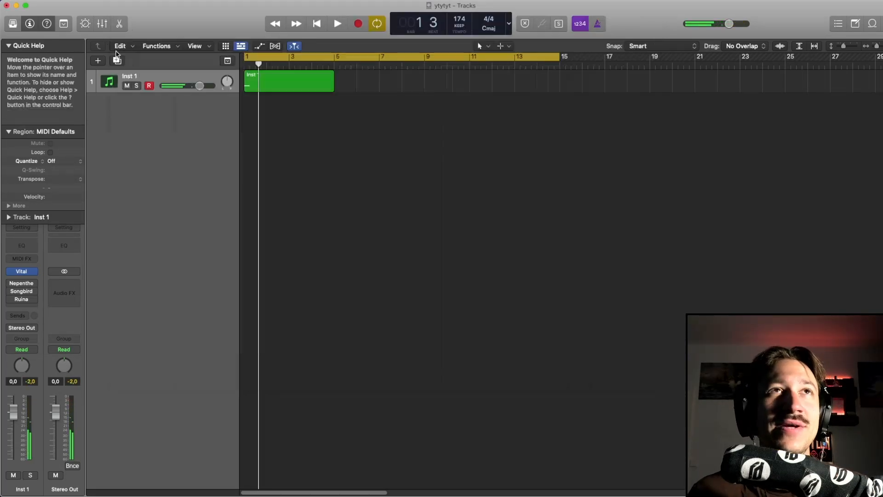
# - Open the Nepenthe reverb on the Inst 1 track and listen to its current settings during playback
pyautogui.click(23, 286)
pyautogui.moveTo(306, 140); pyautogui.dragTo(283, 121)
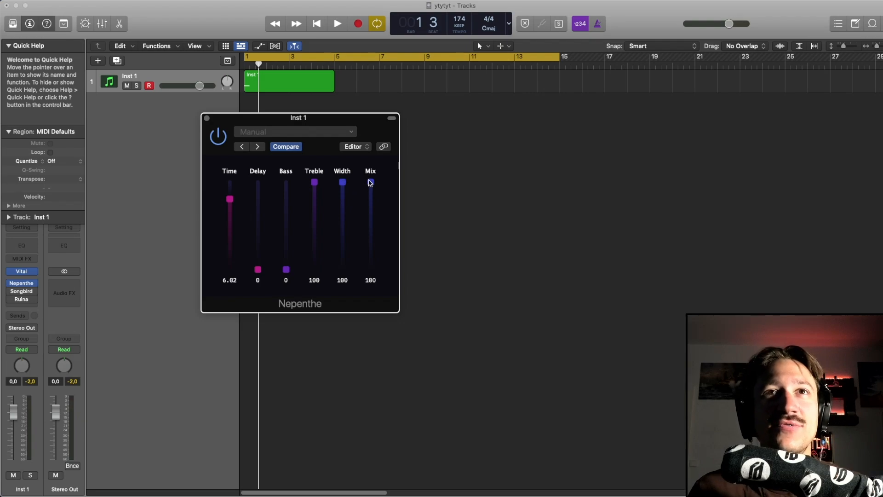
pyautogui.press('space')
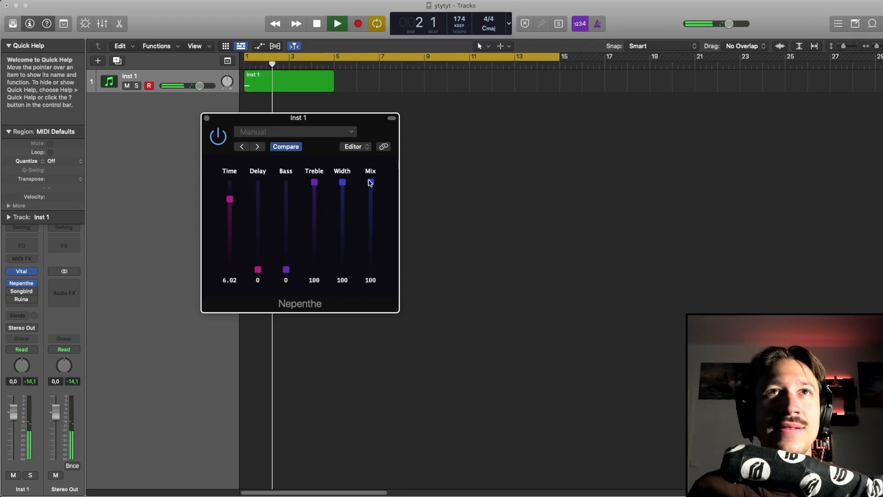
pyautogui.click(425, 143)
pyautogui.press('space')
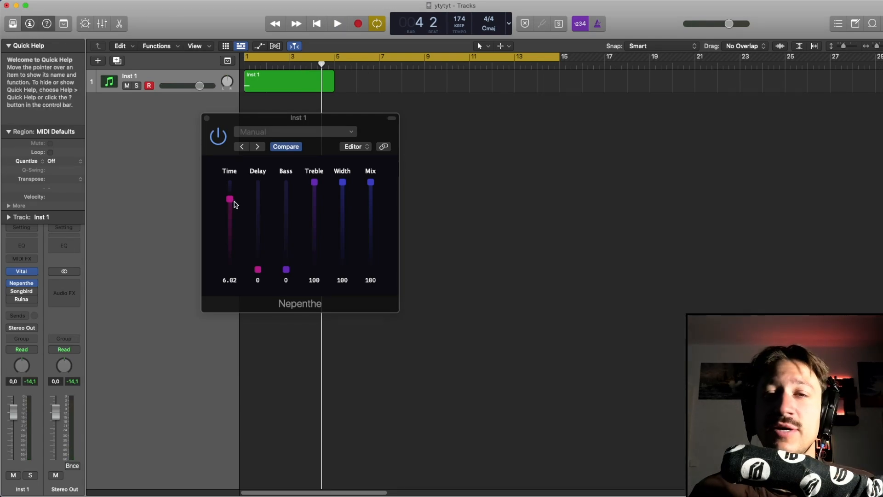
# - Try Nepenthe's Bass at 100 while playing the region, and return it to 0
pyautogui.moveTo(285, 263); pyautogui.dragTo(291, 161)
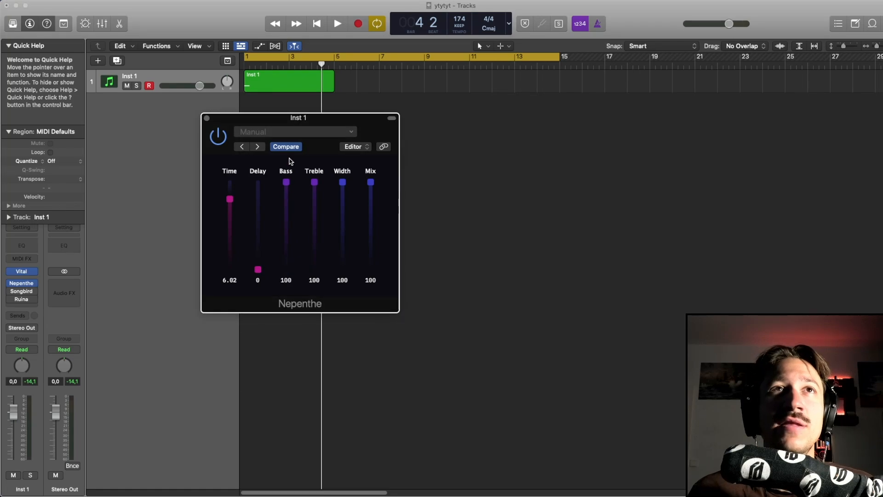
pyautogui.press('space')
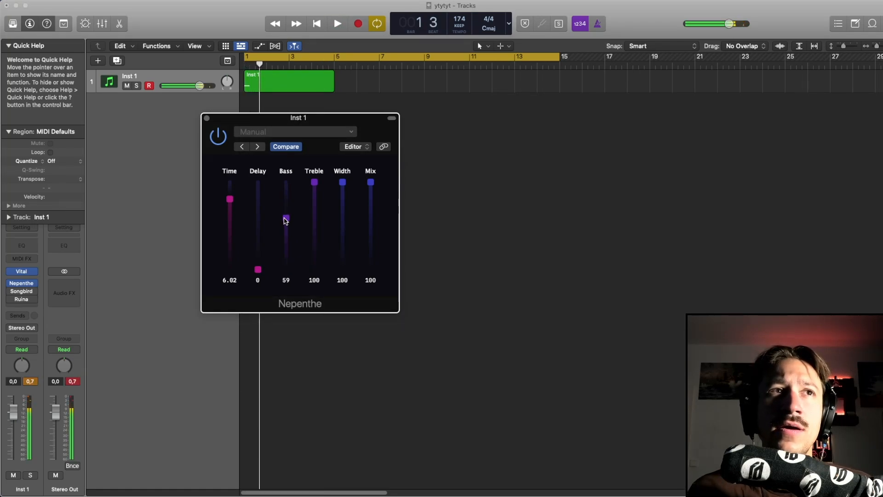
pyautogui.click(327, 357)
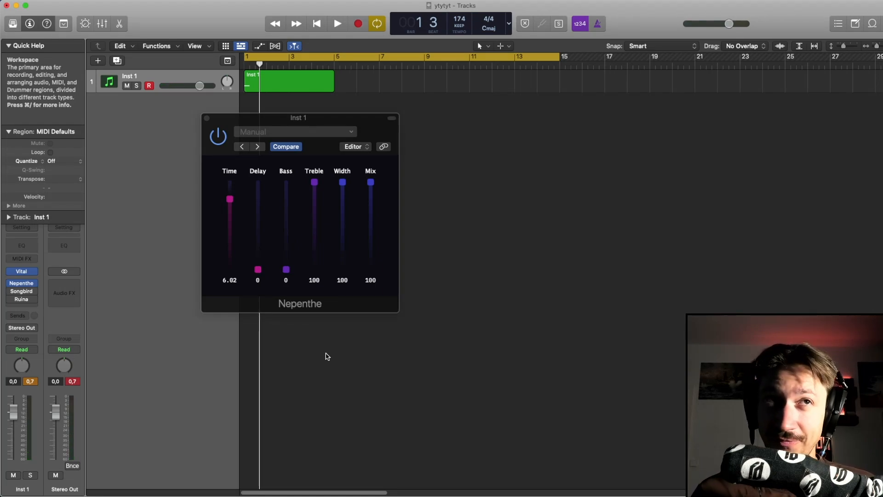
pyautogui.click(258, 271)
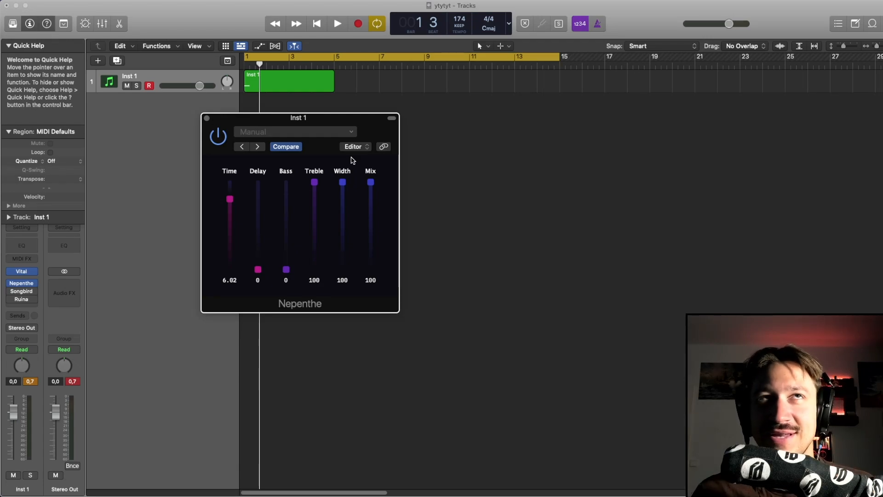
# - Play the region once more through Nepenthe and close the plug-in window
pyautogui.press('space')
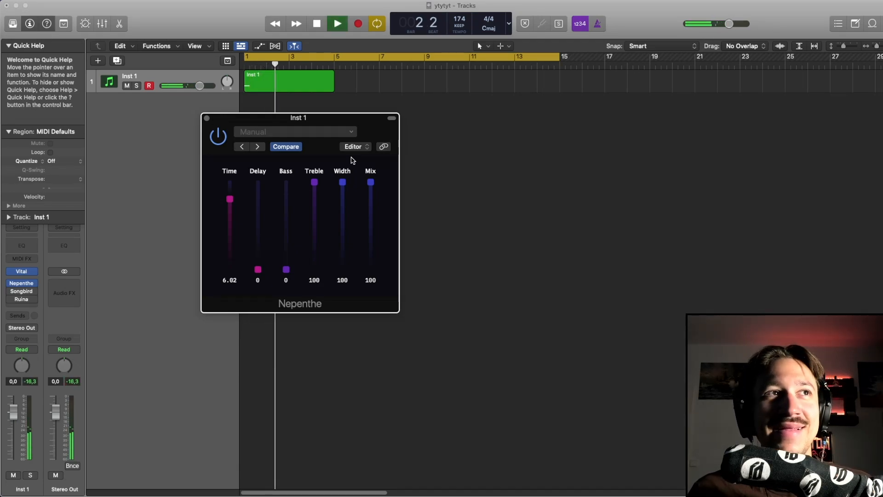
pyautogui.press('space')
pyautogui.click(207, 118)
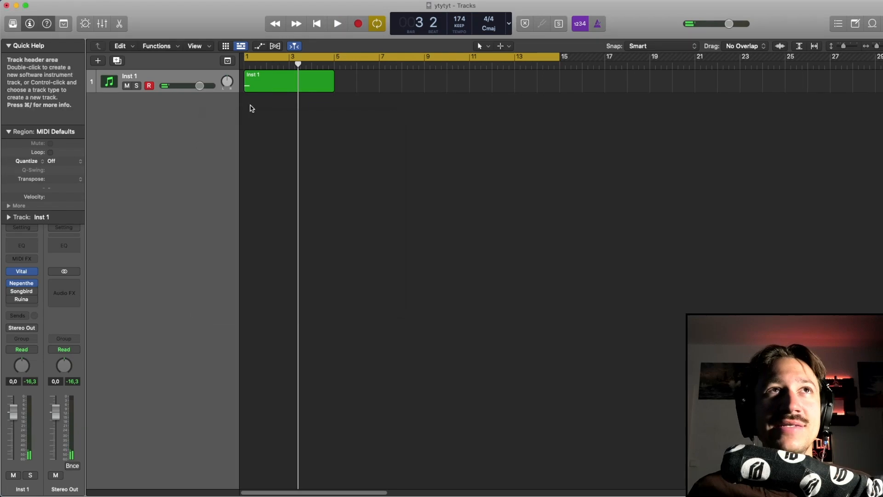
# - Bounce the Inst 1 MIDI region in place to a new audio track
pyautogui.moveTo(330, 105); pyautogui.dragTo(319, 86)
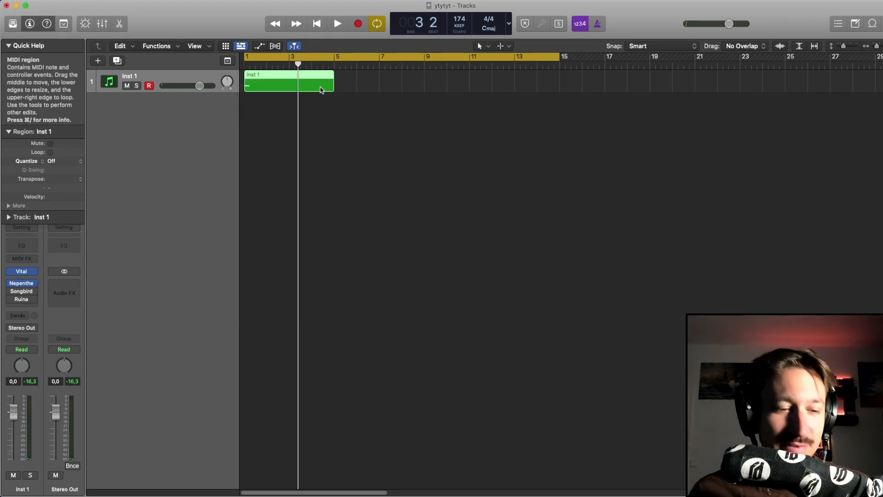
pyautogui.hotkey('ctrl', 'b')
pyautogui.press('Return')
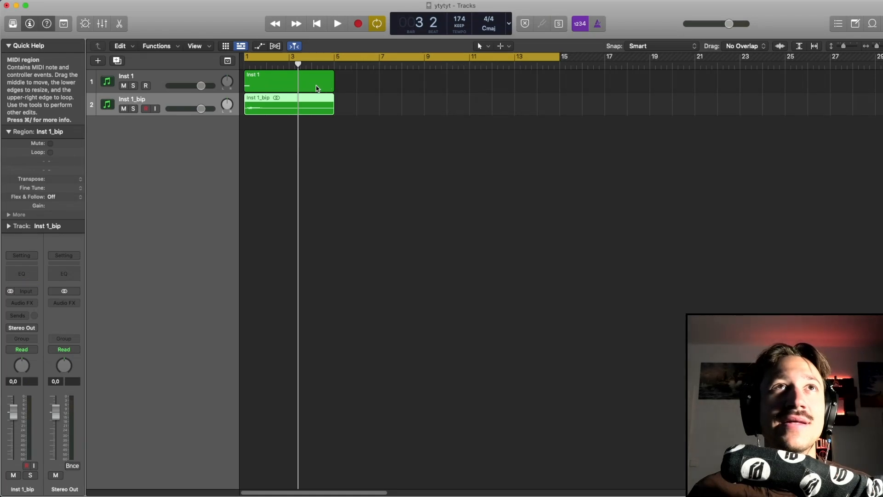
# - Enlarge the bounced audio track and delete the original Inst 1 track together with its MIDI region
pyautogui.press('ctrl+super+z')
pyautogui.click(167, 77)
pyautogui.press('Delete')
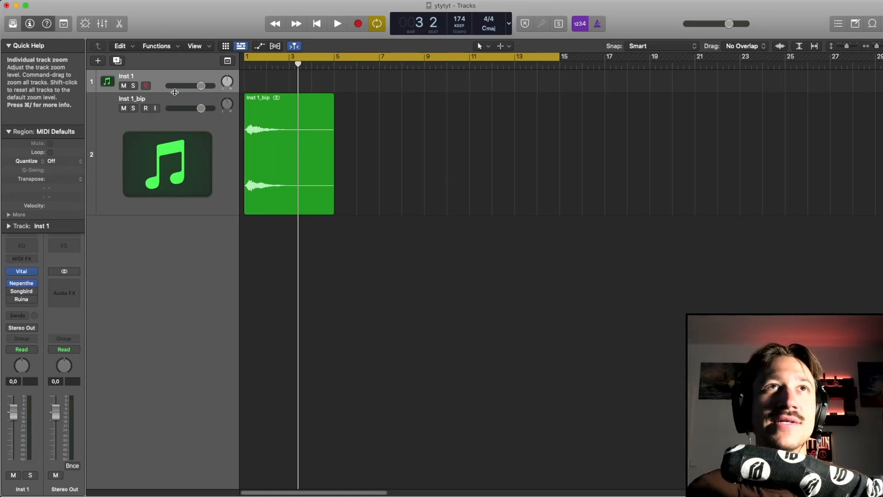
pyautogui.press('super+BackSpace')
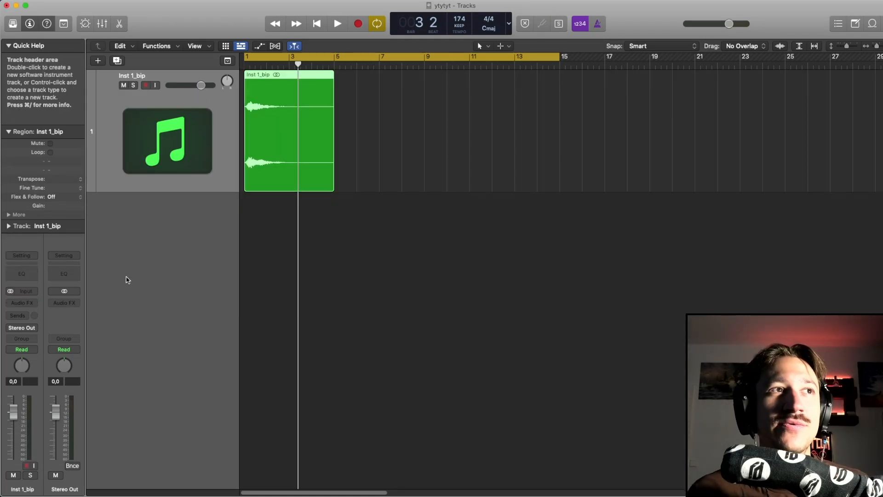
# - Play the bounced audio, insert the stereo Songbird plug-in on its track, and select the bounced region
pyautogui.press('space')
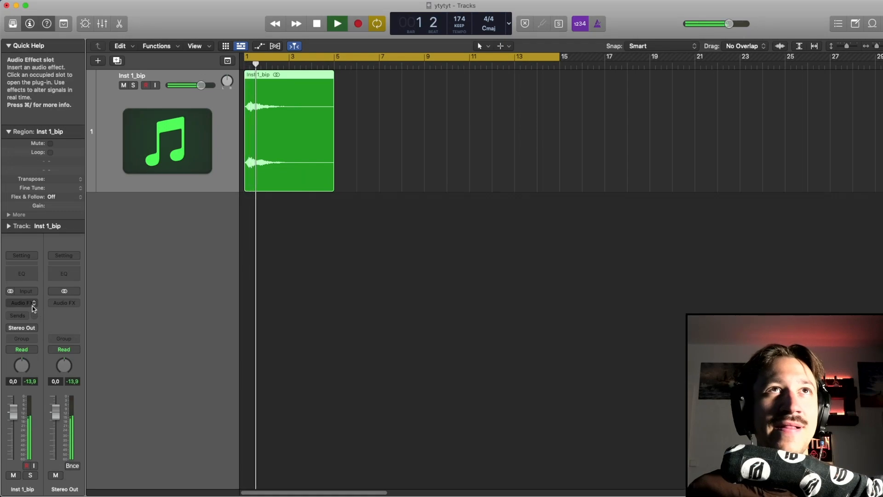
pyautogui.press('space')
pyautogui.click(32, 306)
pyautogui.moveTo(62, 326)
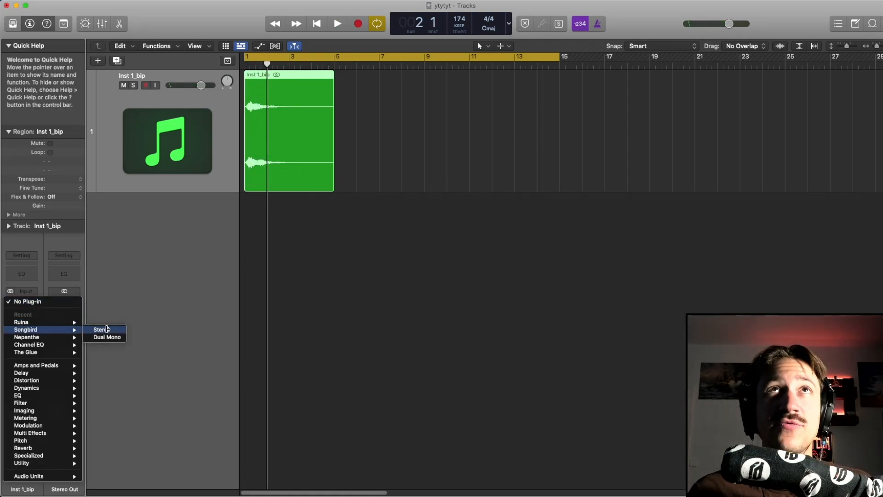
pyautogui.click(106, 329)
pyautogui.click(291, 112)
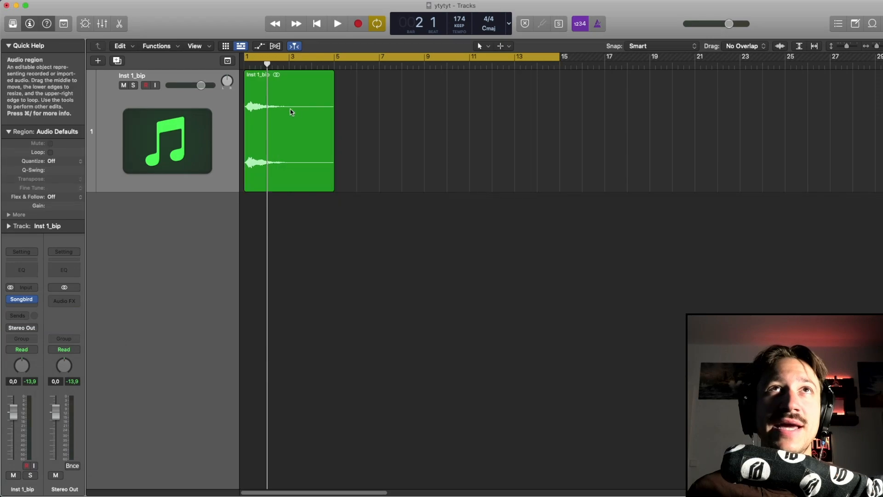
pyautogui.moveTo(291, 112)
pyautogui.mouseDown()
pyautogui.moveTo(382, 113)
pyautogui.moveTo(291, 113)
pyautogui.mouseUp()
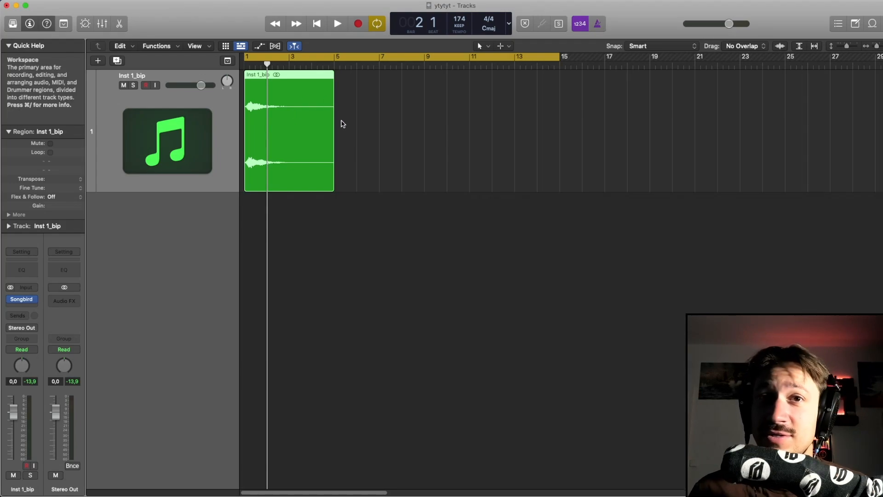
# - Open Songbird and set its LFO rate to 6.66 and depth to 0.37 while auditioning the region
pyautogui.press('space')
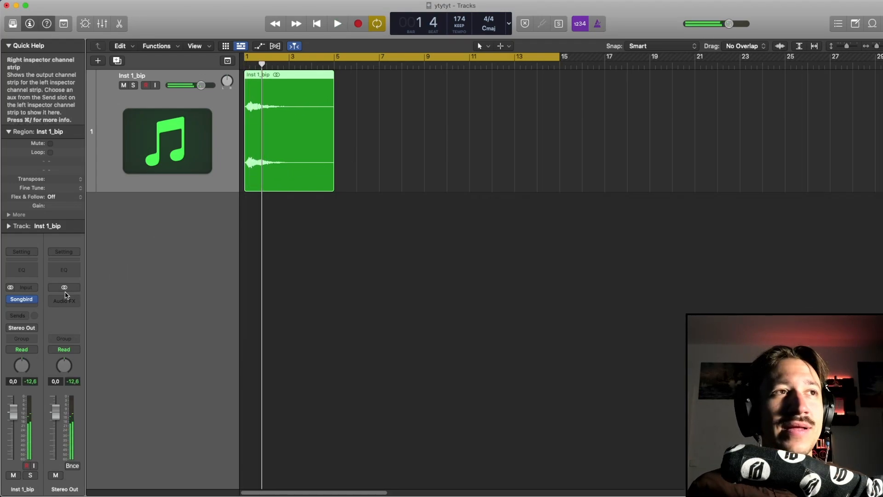
pyautogui.click(25, 300)
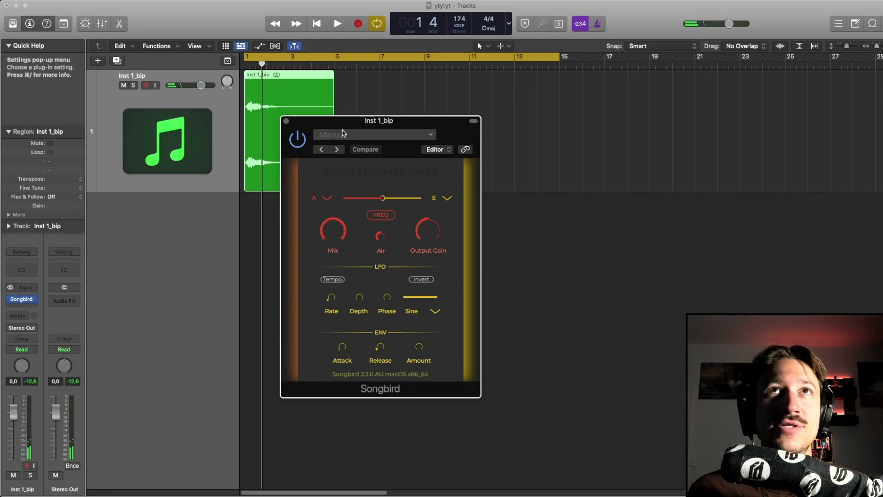
pyautogui.moveTo(317, 115); pyautogui.dragTo(298, 89)
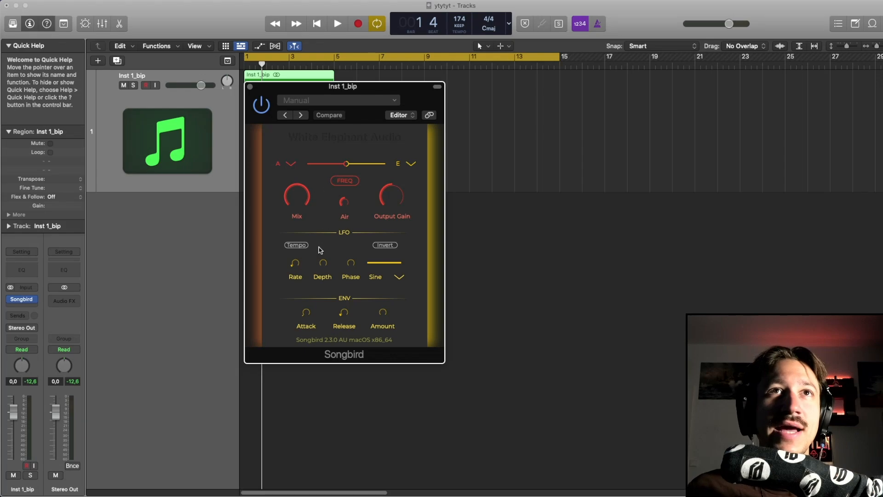
pyautogui.click(295, 263)
pyautogui.press('space')
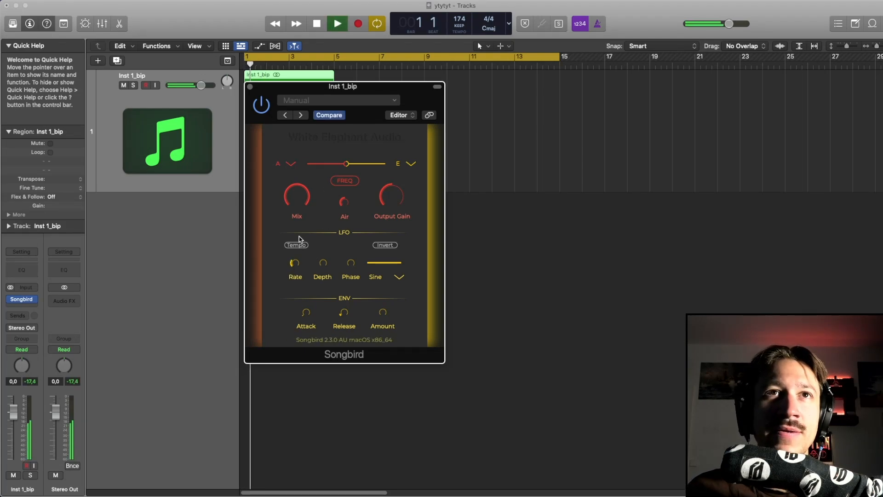
pyautogui.moveTo(324, 264); pyautogui.dragTo(327, 232)
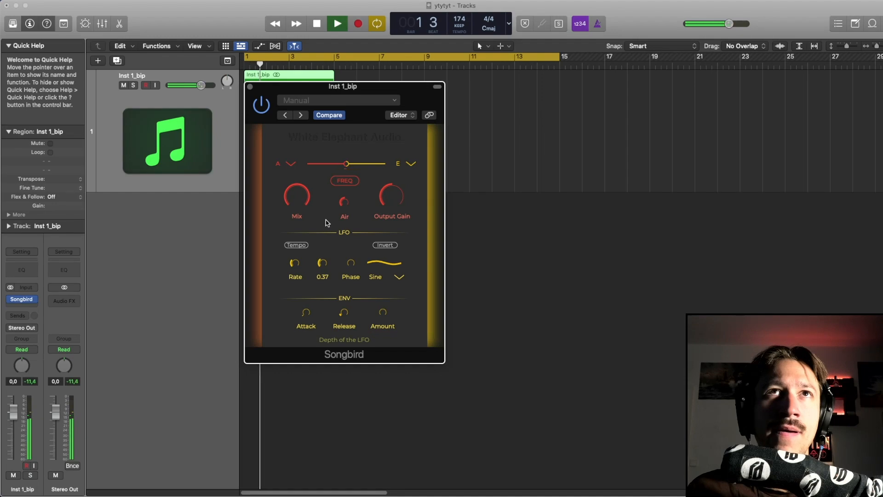
pyautogui.press('space')
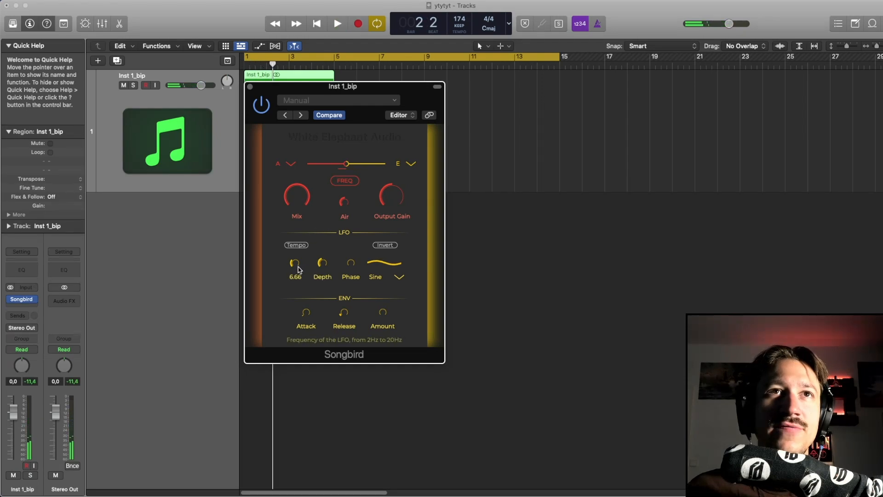
# - Set Songbird's second vowel to I and its vowel modulation position to 0.63 while auditioning the region
pyautogui.press('space')
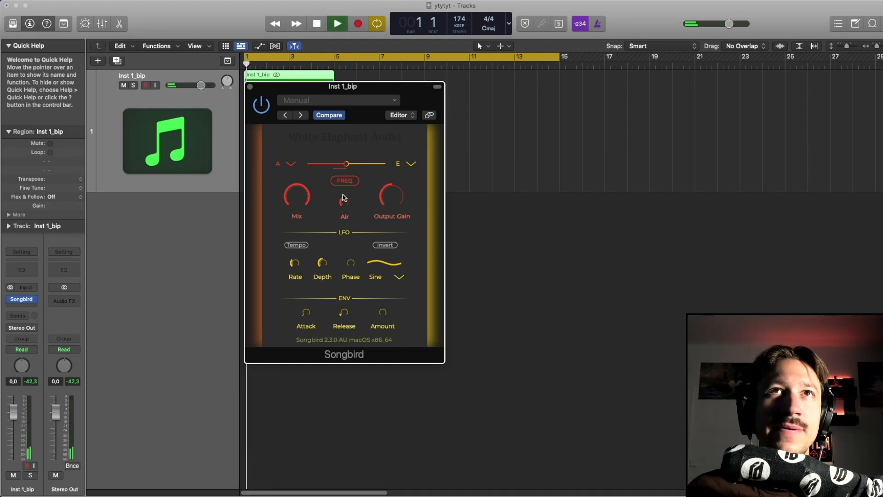
pyautogui.press('space')
pyautogui.click(410, 164)
pyautogui.click(413, 196)
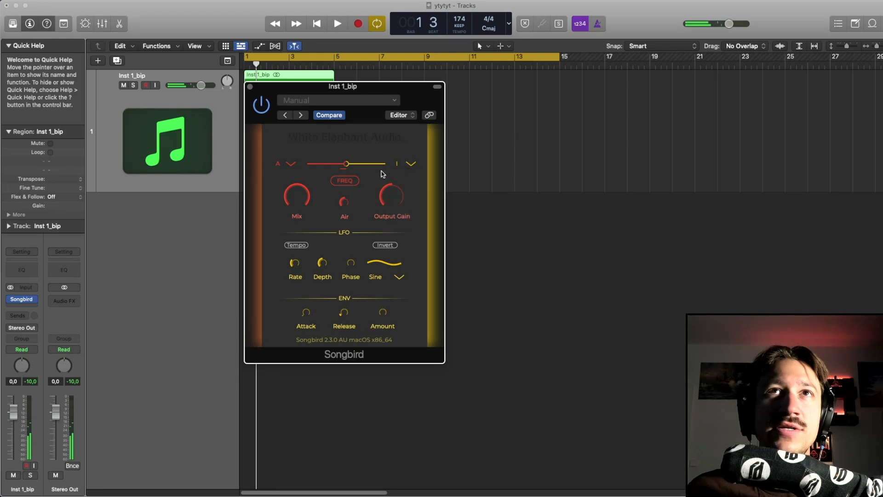
pyautogui.press('space')
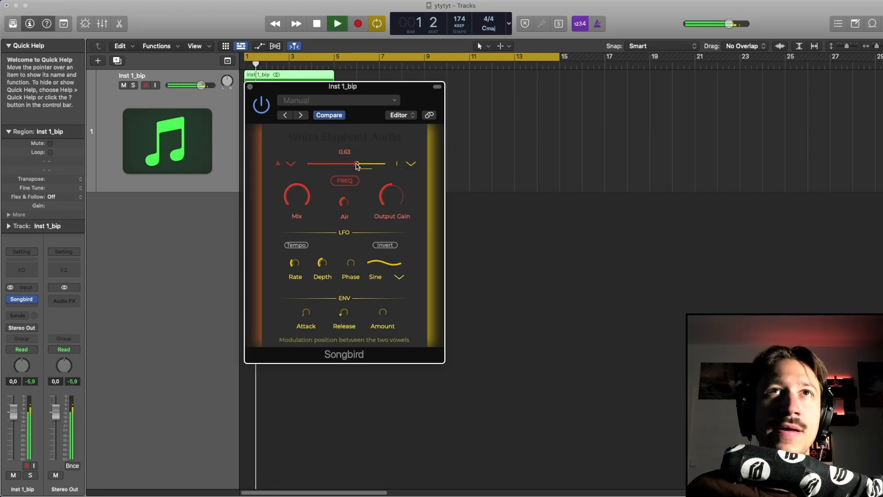
# - Audition alternatives for Songbird's first vowel, including U, and set it to E
pyautogui.click(290, 164)
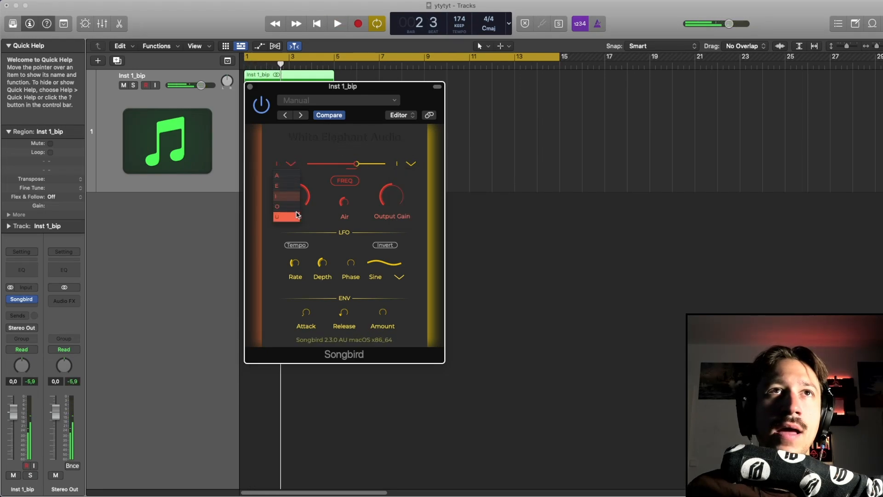
pyautogui.click(278, 217)
pyautogui.click(290, 163)
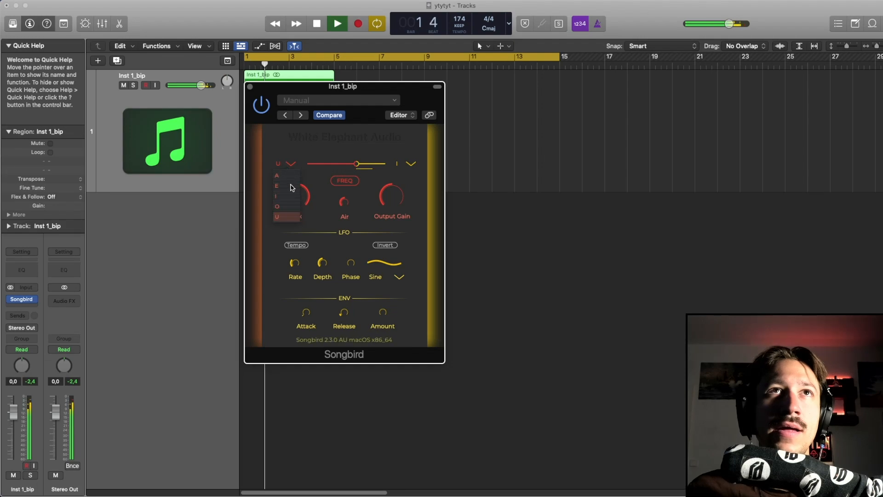
pyautogui.click(279, 189)
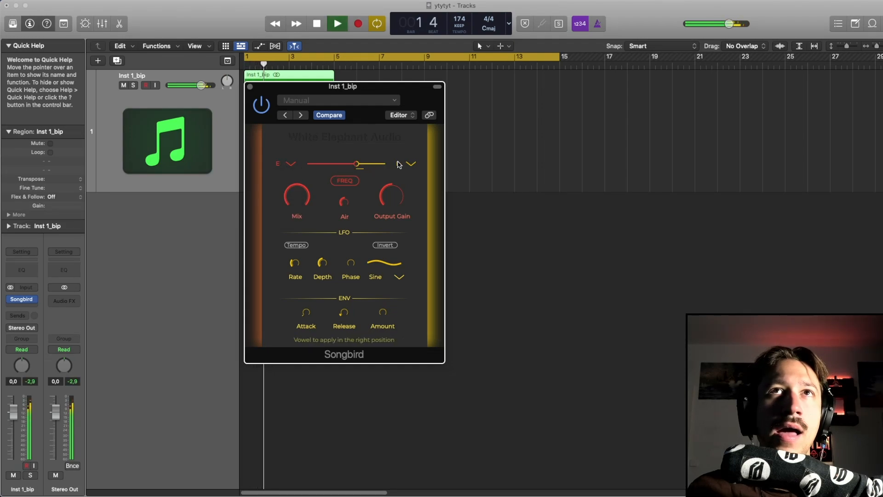
# - Try O as Songbird's second vowel, set it to A, and adjust the vowel modulation position to about 0.64
pyautogui.click(411, 163)
pyautogui.click(409, 183)
pyautogui.press('space')
pyautogui.press('space')
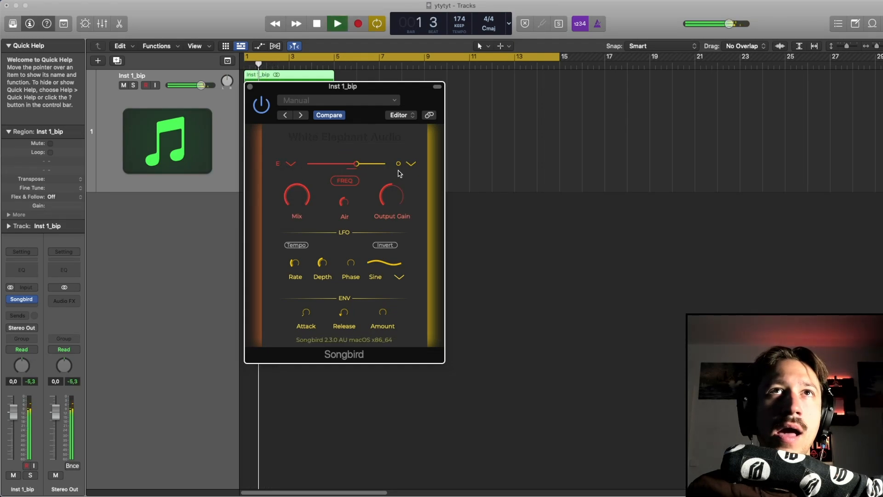
pyautogui.moveTo(357, 164)
pyautogui.mouseDown()
pyautogui.moveTo(337, 162)
pyautogui.moveTo(357, 163)
pyautogui.mouseUp()
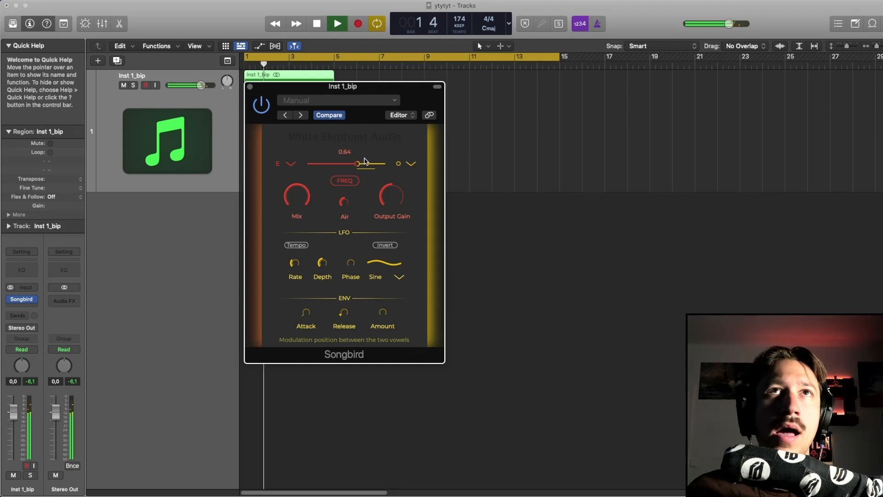
pyautogui.click(411, 164)
pyautogui.click(407, 175)
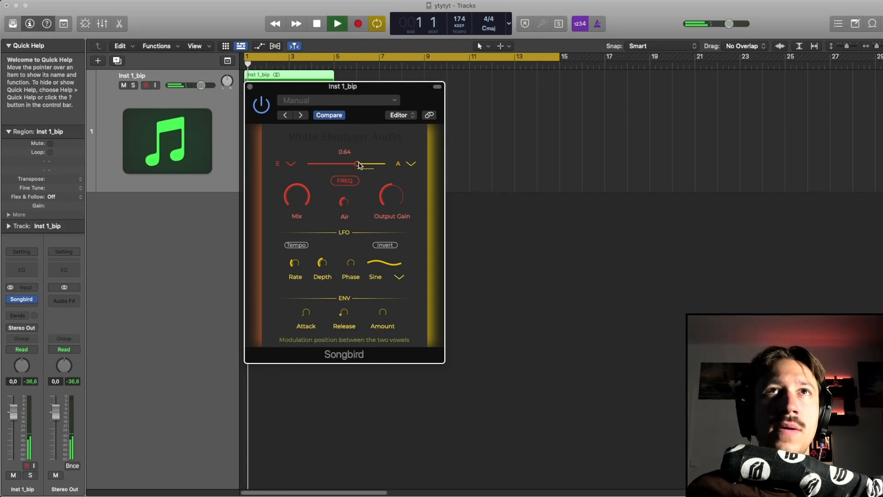
# - Raise Songbird's Air to about 0.72 and audition the region
pyautogui.press('space')
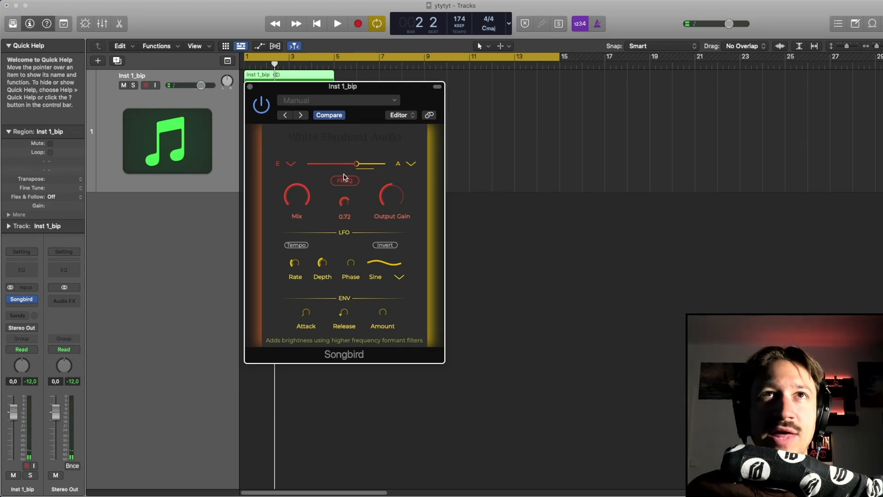
pyautogui.press('space')
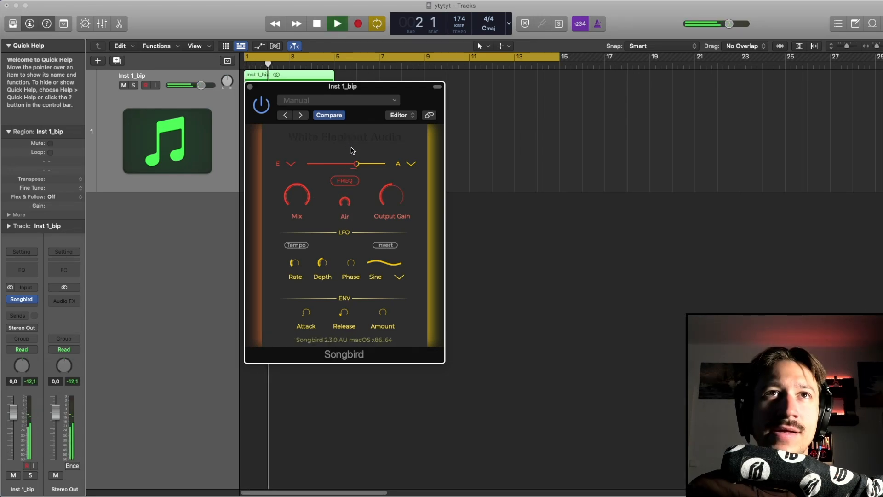
pyautogui.press('space')
# - Set Songbird's LFO depth to 0.48 and rate to 6.91 while the region plays
pyautogui.press('space')
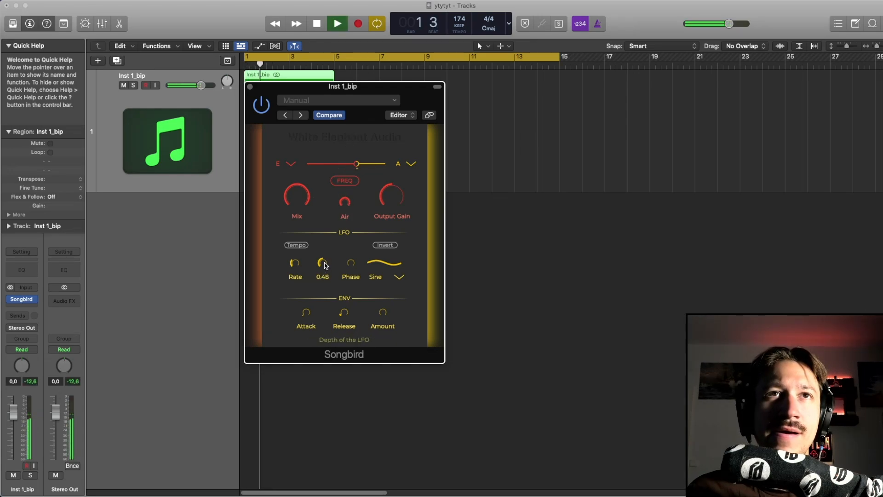
pyautogui.moveTo(302, 267)
pyautogui.moveTo(303, 267); pyautogui.dragTo(297, 265)
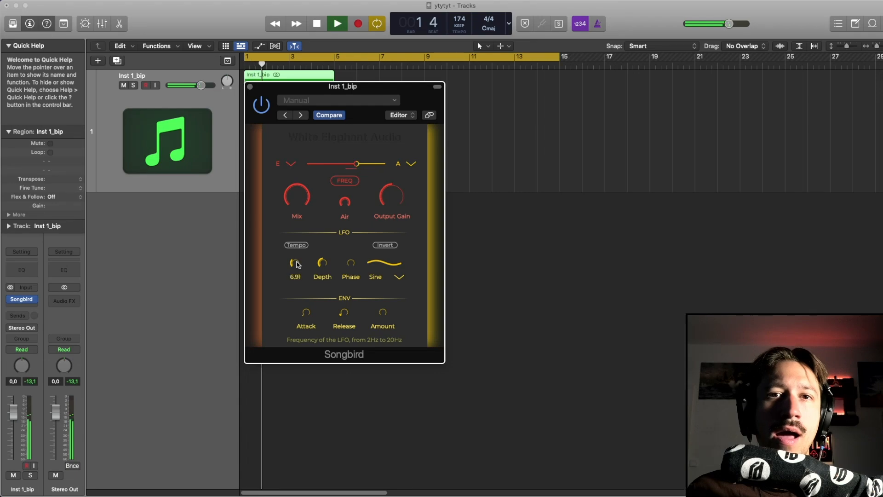
pyautogui.press('space')
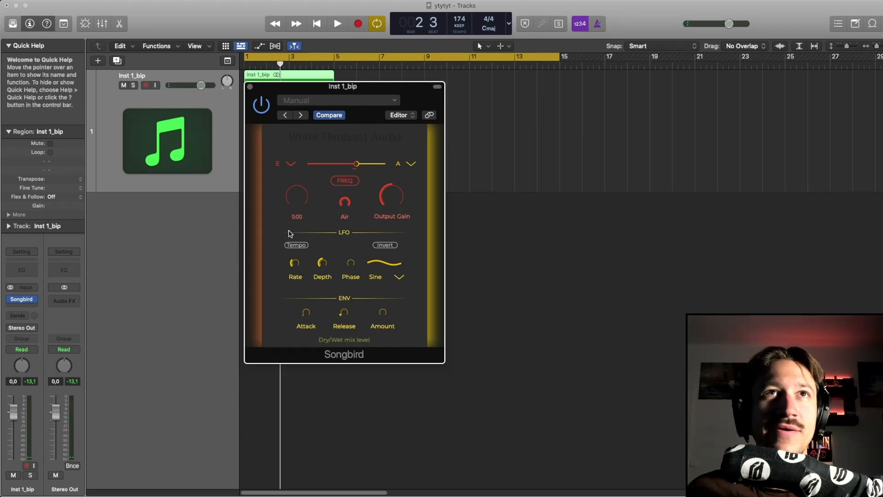
# - Record Songbird Mix automation in Latch mode, raising the mix gradually from 0.00 during playback
pyautogui.click(21, 349)
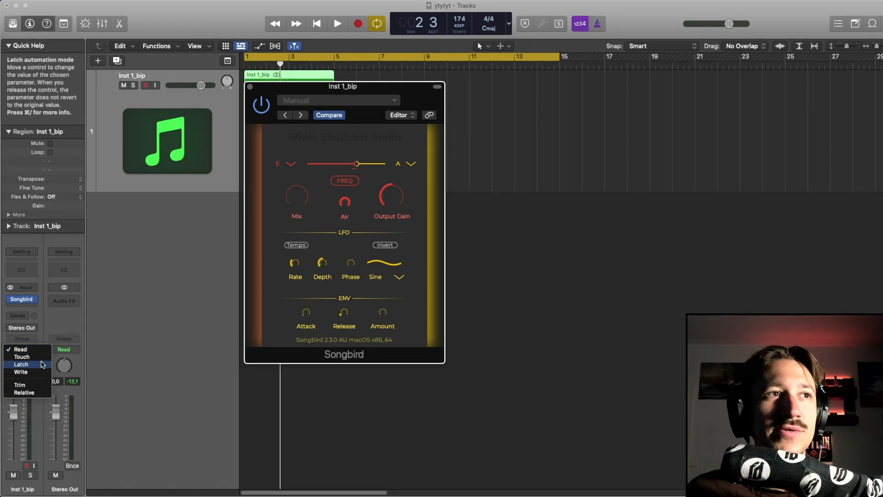
pyautogui.click(127, 304)
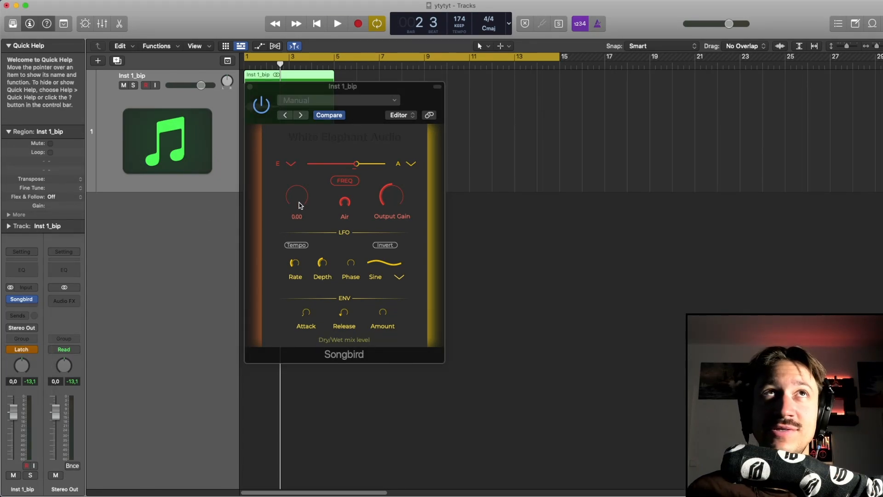
pyautogui.press('space')
pyautogui.moveTo(300, 205); pyautogui.dragTo(301, 166)
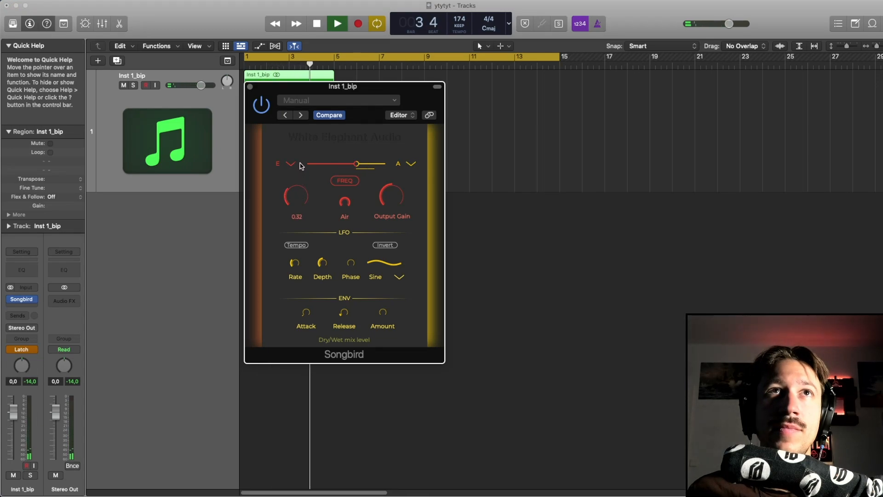
pyautogui.press('space')
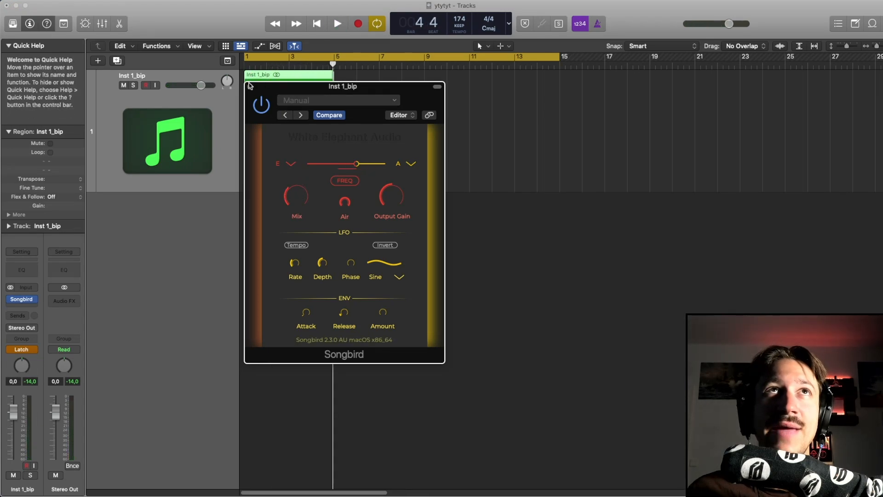
# - Close Songbird, return the track's automation mode to Read, and display the Songbird Mix automation curve
pyautogui.click(250, 86)
pyautogui.click(23, 349)
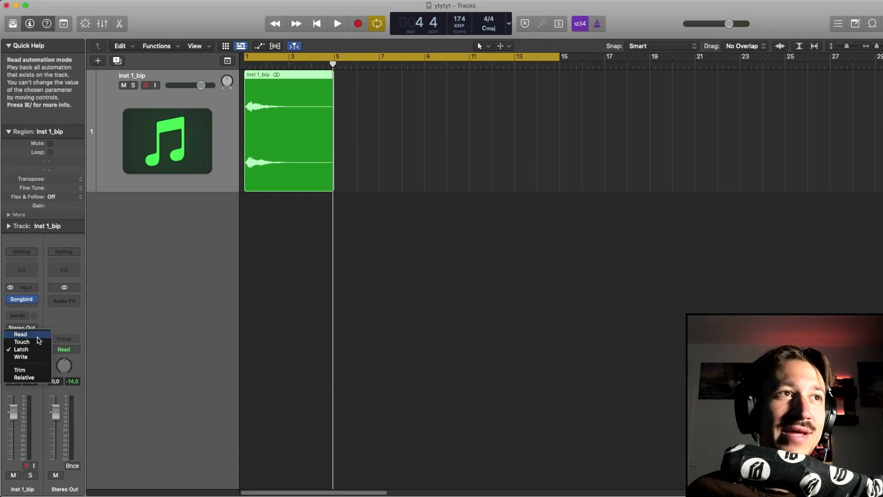
pyautogui.click(38, 336)
pyautogui.press('a')
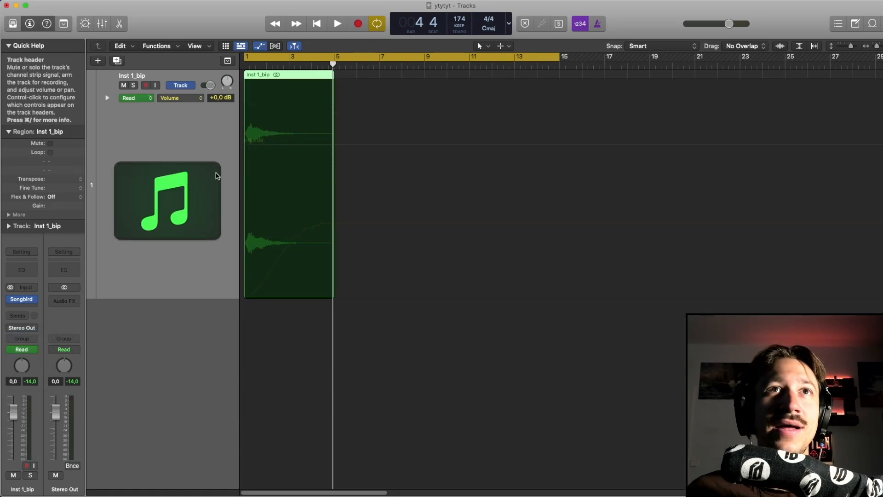
pyautogui.click(195, 98)
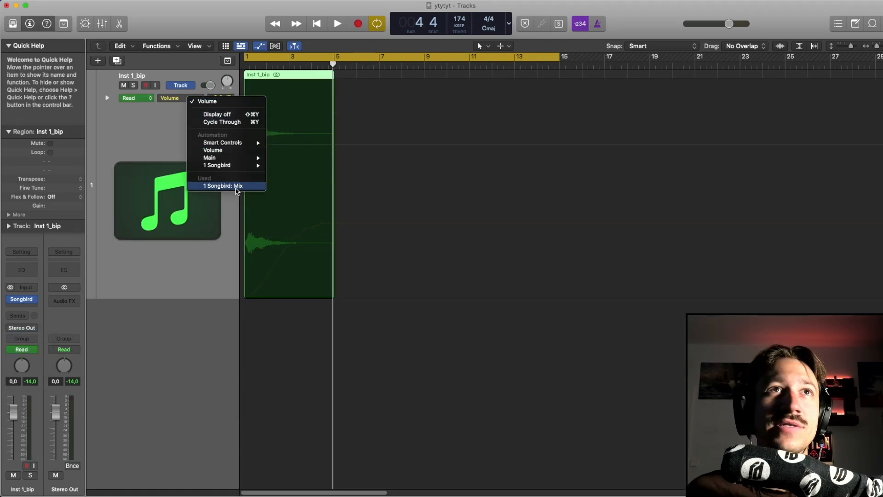
pyautogui.click(224, 185)
# - Reshape the recorded Mix automation into a straight ramp rising from 0.05 at the region's start, and audition it
pyautogui.moveTo(309, 230); pyautogui.dragTo(278, 255)
pyautogui.moveTo(259, 276); pyautogui.dragTo(244, 292)
pyautogui.press('space')
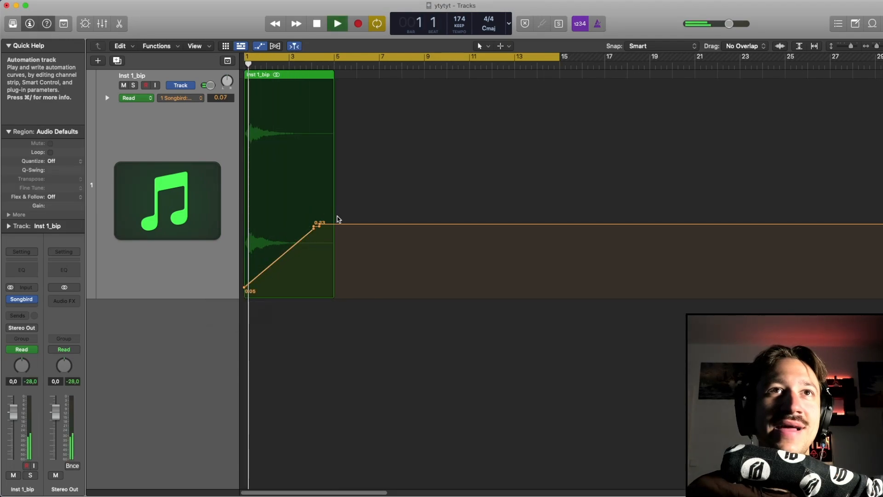
pyautogui.press('space')
# - Raise the peak of the Mix automation ramp to 0.44, slightly earlier in the region, and audition the change
pyautogui.moveTo(313, 227); pyautogui.dragTo(305, 203)
pyautogui.press('space')
pyautogui.press('space')
pyautogui.press('space')
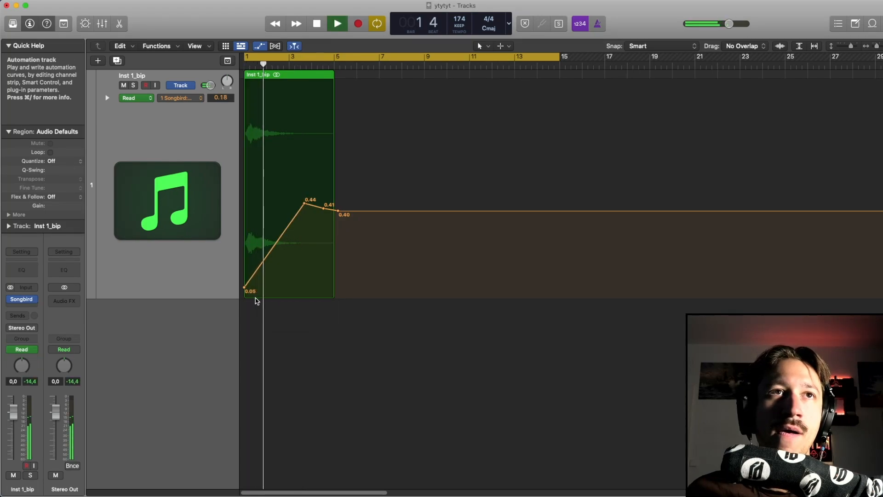
# - Lower the Mix automation's starting point to 0.03, move the point after the peak to 0.47 near the region's end, and hide automation
pyautogui.moveTo(245, 289); pyautogui.dragTo(245, 291)
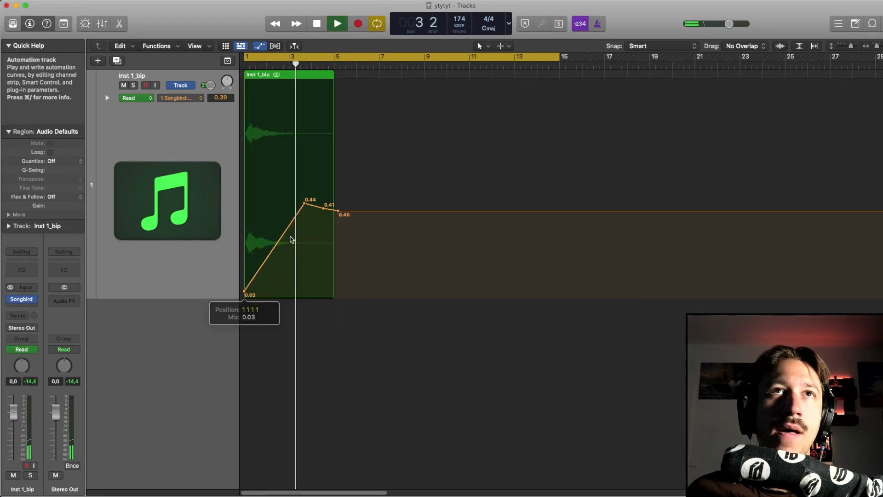
pyautogui.moveTo(322, 210); pyautogui.dragTo(334, 197)
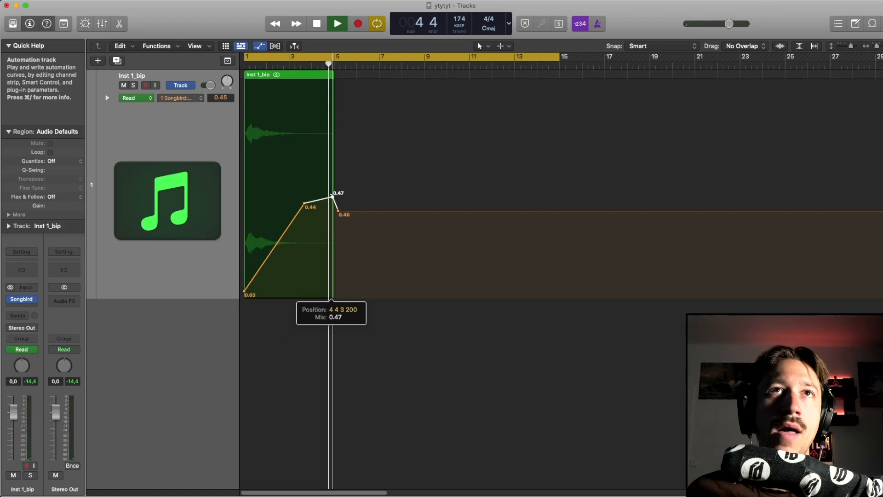
pyautogui.press('space')
pyautogui.press('a')
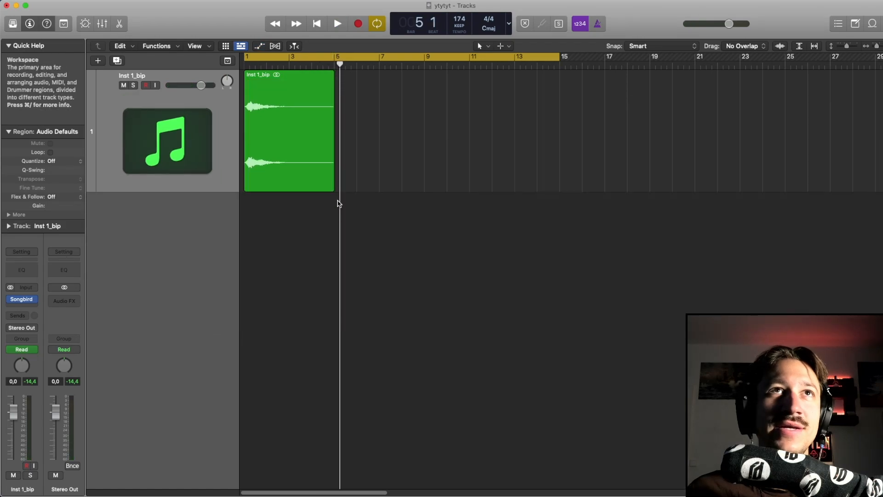
# - Bounce the Songbird-processed Inst 1_bip region in place to a new audio track
pyautogui.moveTo(360, 197); pyautogui.dragTo(306, 171)
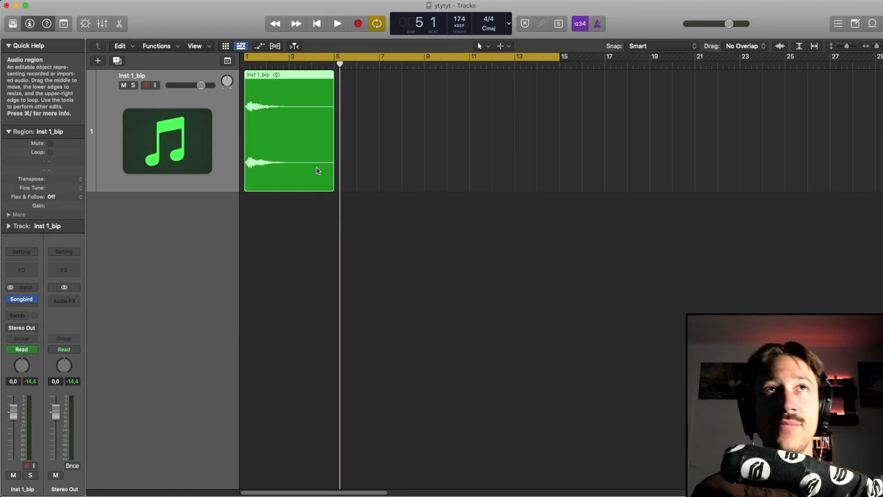
pyautogui.hotkey('ctrl', 'b')
pyautogui.press('Return')
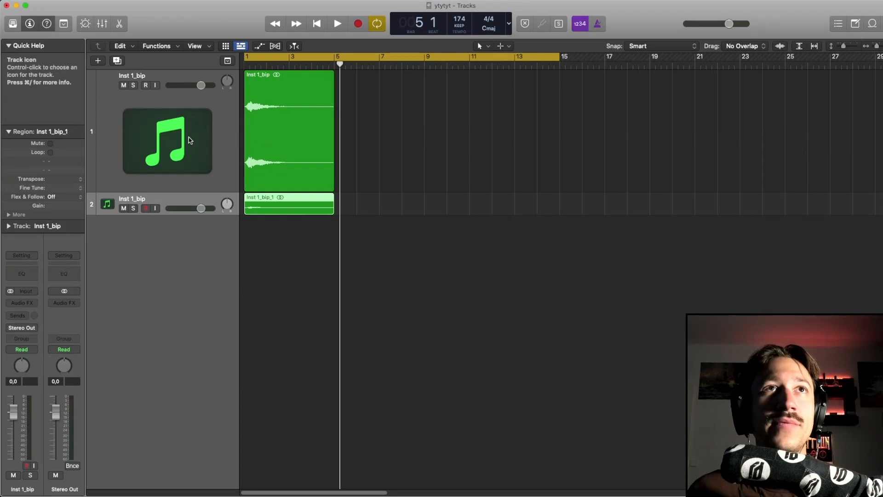
# - Delete the original Inst 1_bip track together with its region, keeping only the newly bounced track
pyautogui.click(190, 140)
pyautogui.press('Delete')
pyautogui.press('super+Delete')
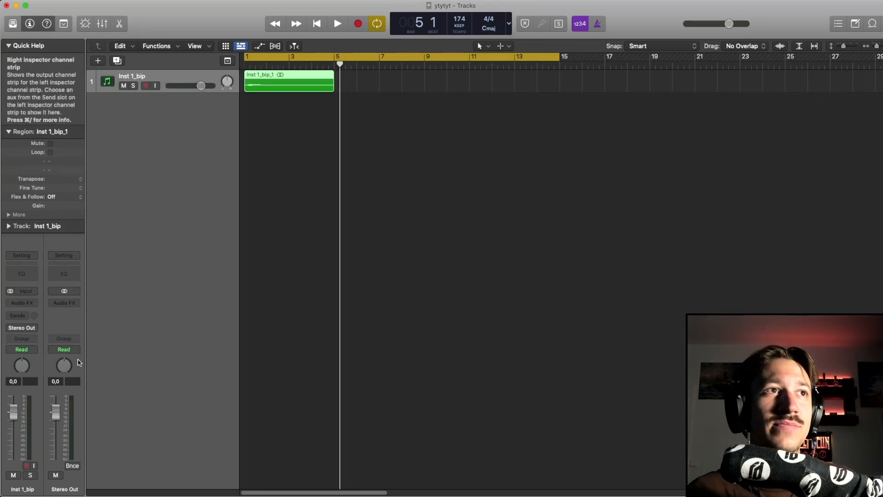
# - Insert the stereo Ruina plug-in on the bounced track, move its window below the region, and audition the audio
pyautogui.click(34, 303)
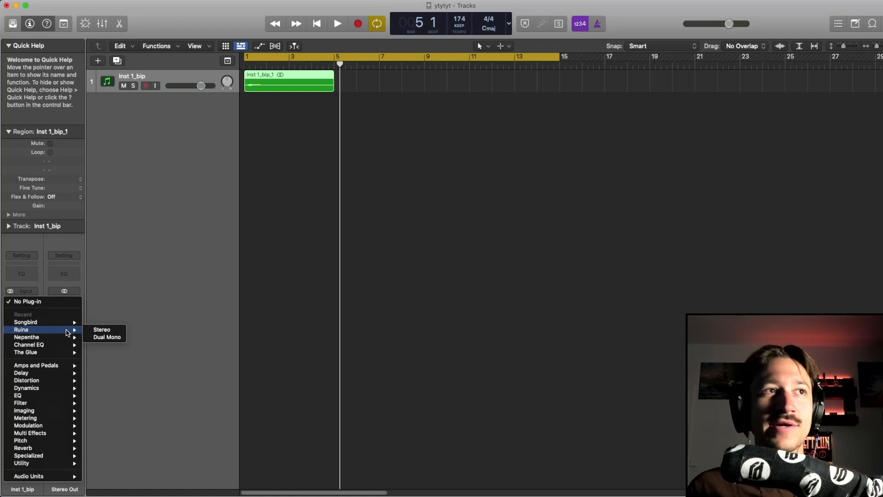
pyautogui.click(100, 328)
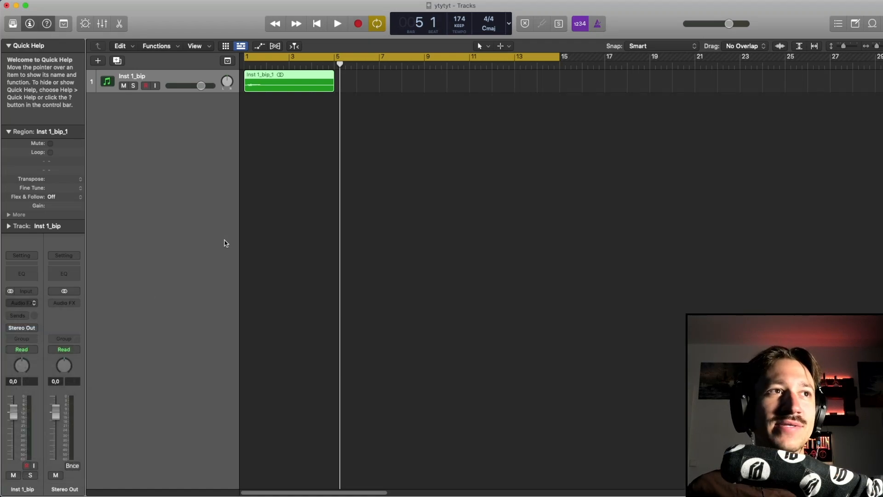
pyautogui.moveTo(325, 123); pyautogui.dragTo(282, 106)
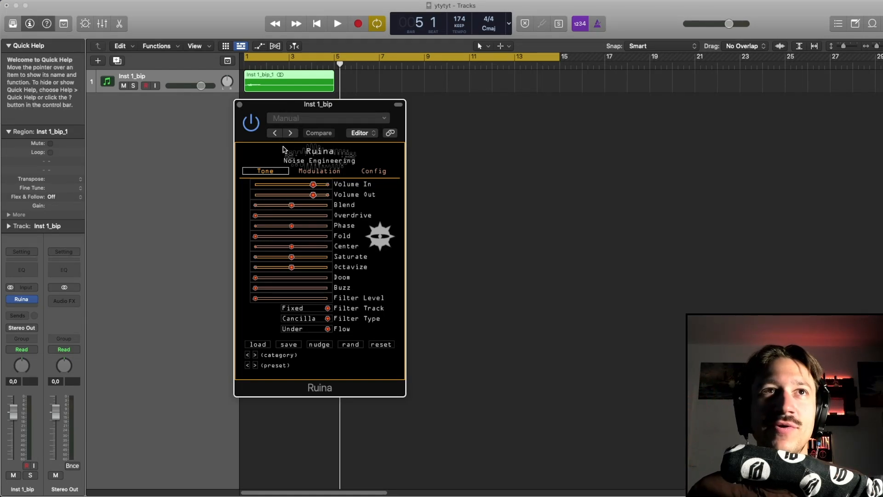
pyautogui.press('space')
pyautogui.press('space')
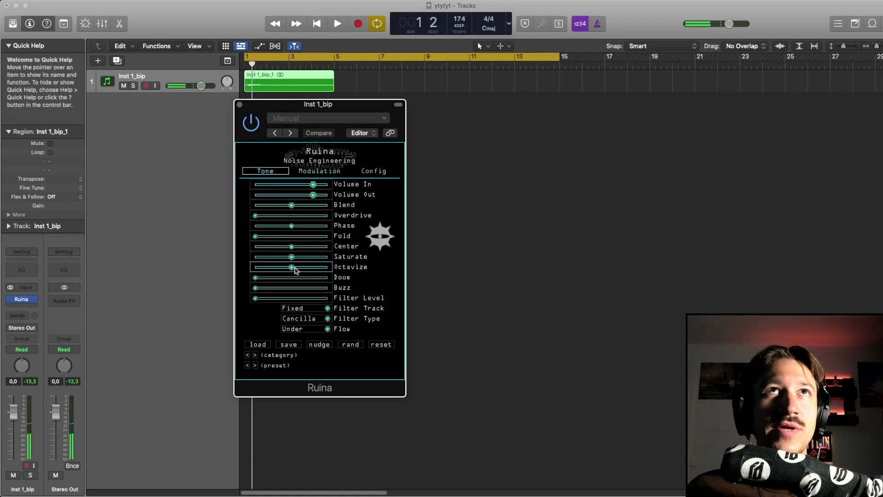
# - Shape Ruina's tone during playback by slightly raising Overdrive, Fold, Doom, Buzz, Center and Saturate and lowering Phase, Octavize and Blend
pyautogui.press('space')
pyautogui.moveTo(295, 270); pyautogui.dragTo(300, 247)
pyautogui.moveTo(269, 267); pyautogui.dragTo(288, 269)
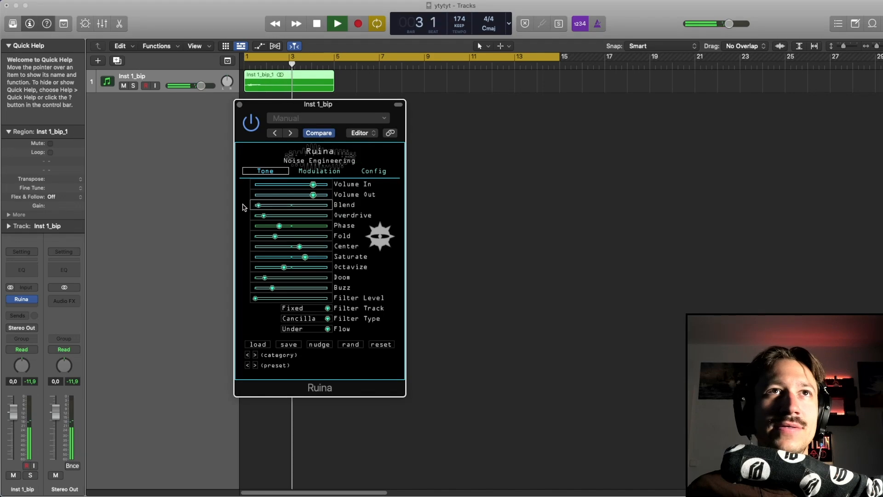
pyautogui.press('space')
pyautogui.press('space')
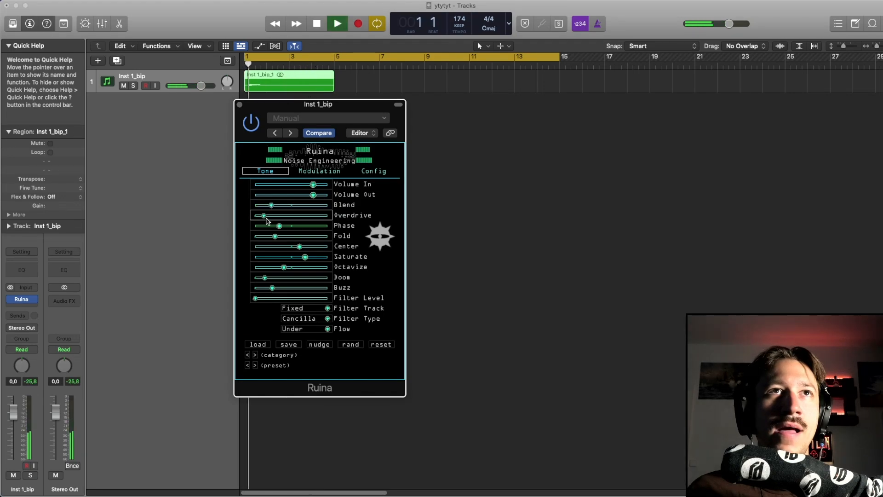
# - Fine-tune Ruina's Phase, raise Saturate close to maximum, and raise Octavize to about two thirds while auditioning the sound
pyautogui.moveTo(279, 225); pyautogui.dragTo(280, 225)
pyautogui.press('space')
pyautogui.press('space')
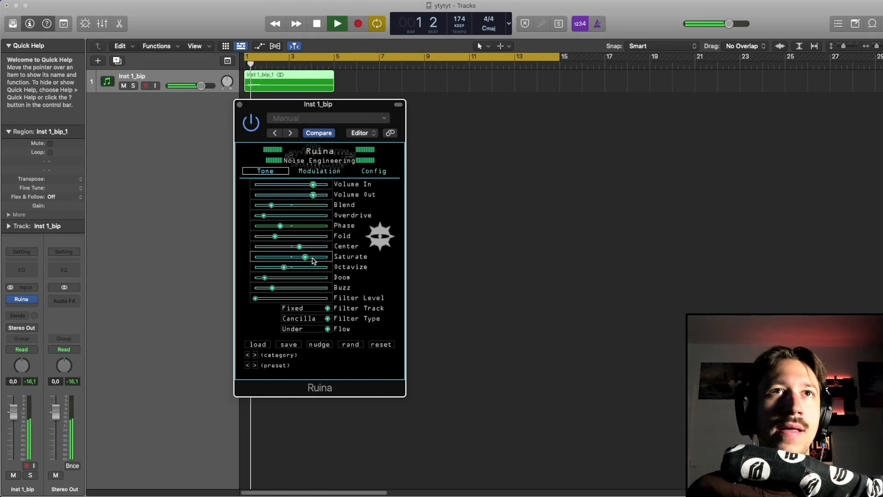
pyautogui.press('space')
pyautogui.moveTo(280, 269); pyautogui.dragTo(302, 270)
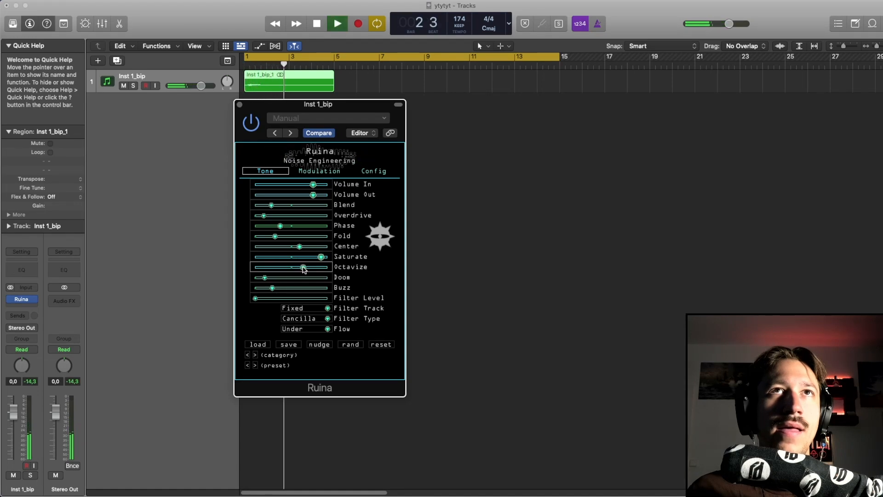
pyautogui.press('space')
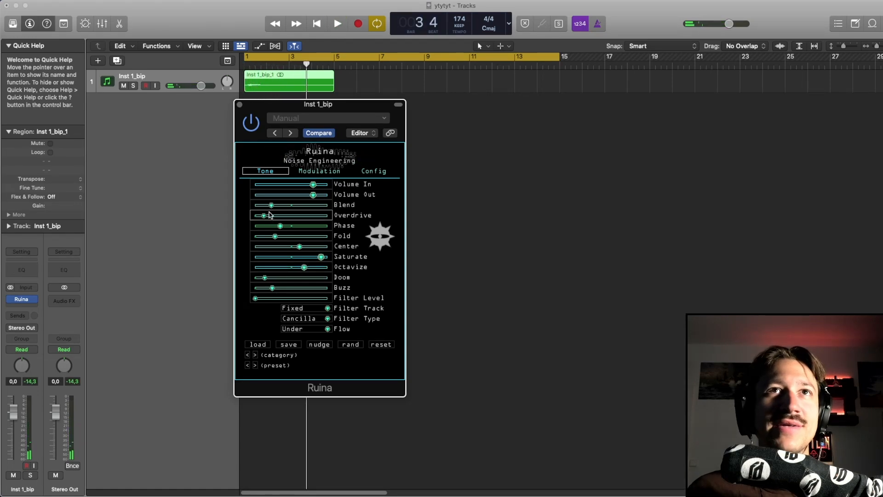
# - Lower Ruina's Blend to minimum, record a gradual Blend rise in Latch automation mode during playback, and return the track to Read
pyautogui.moveTo(246, 207); pyautogui.dragTo(187, 257)
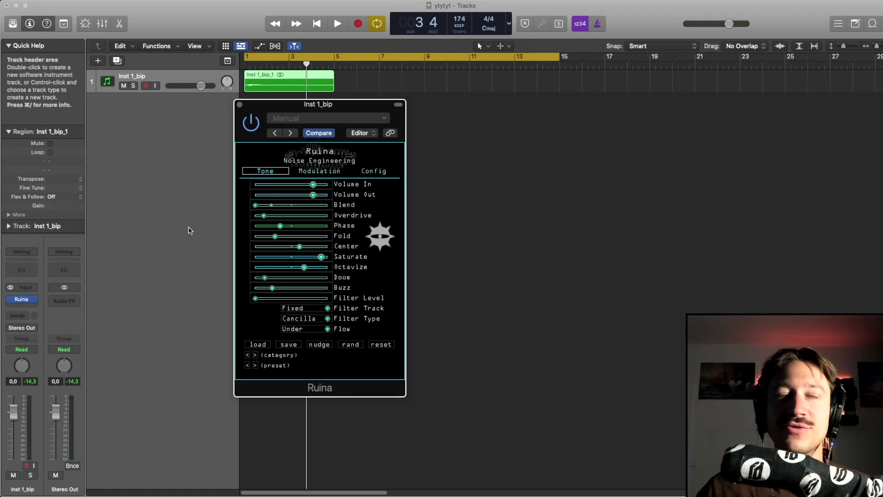
pyautogui.click(22, 349)
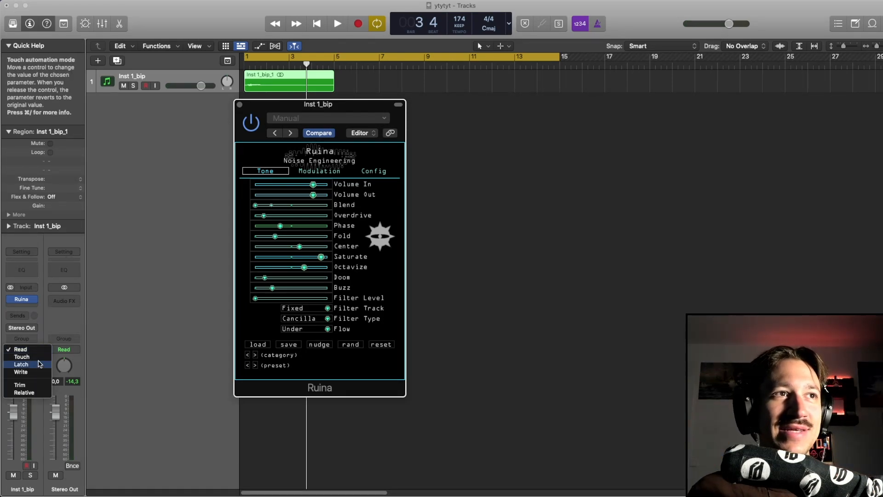
pyautogui.click(21, 363)
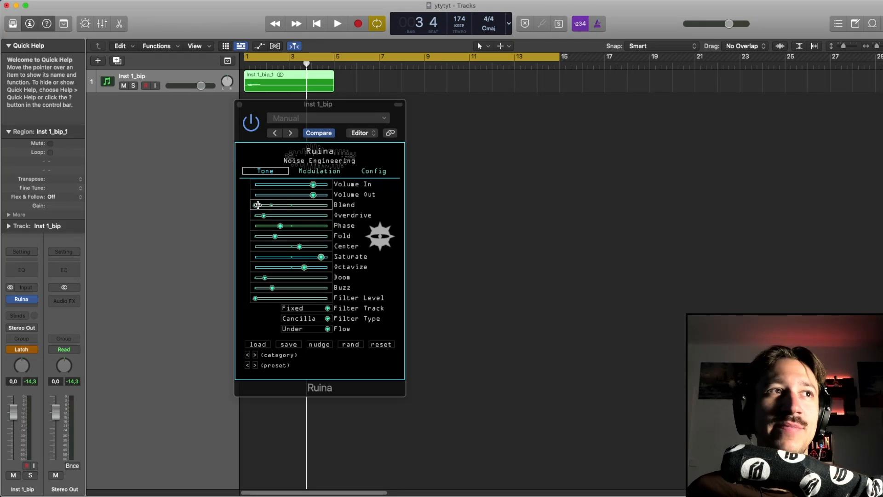
pyautogui.press('space')
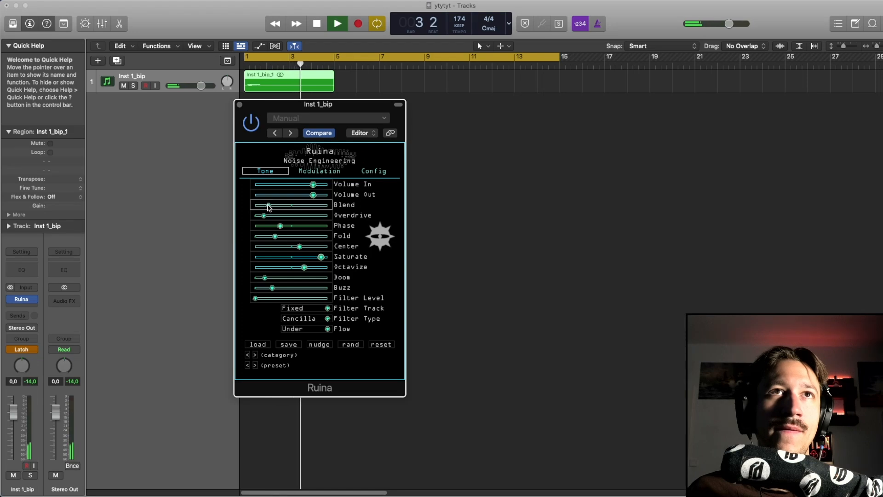
pyautogui.press('space')
pyautogui.click(21, 349)
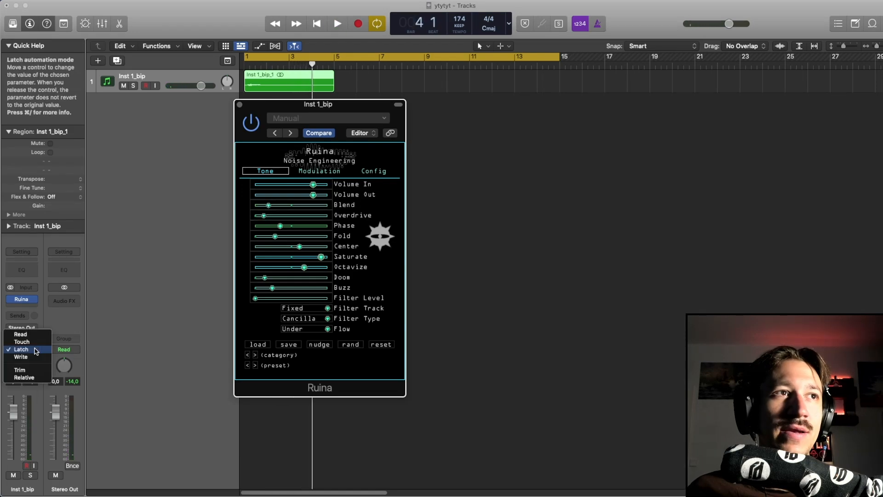
pyautogui.click(35, 334)
# - Close the Ruina window and display the track's Ruina Blend automation
pyautogui.click(240, 104)
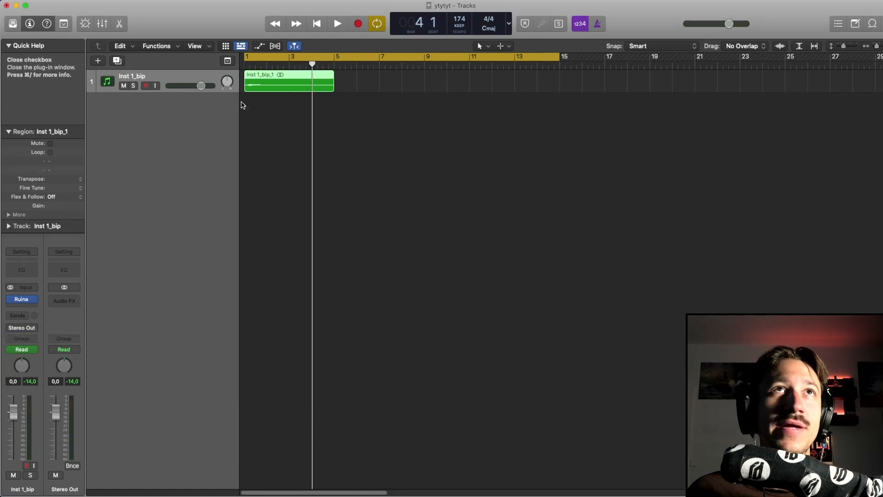
pyautogui.click(283, 122)
pyautogui.press('a')
pyautogui.click(170, 103)
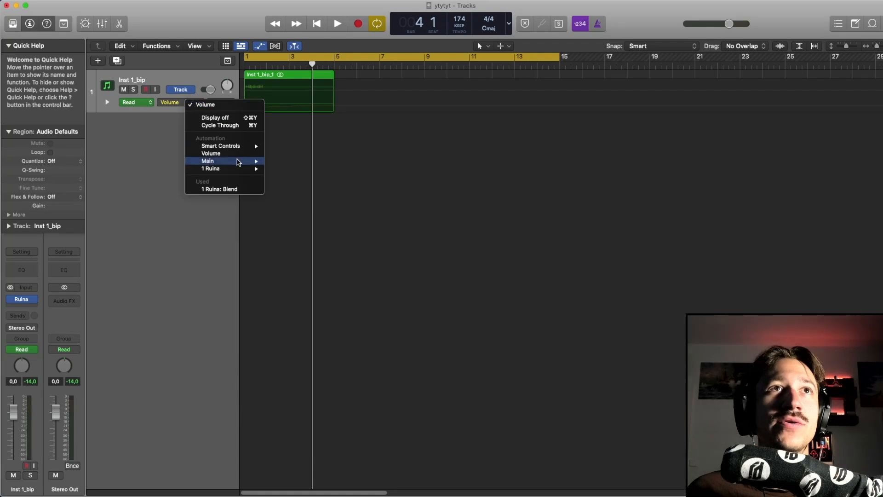
pyautogui.click(248, 190)
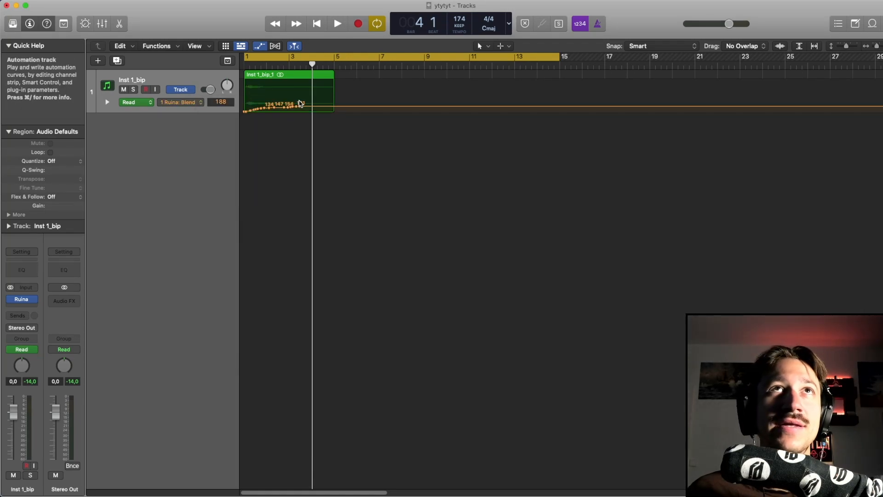
# - Enlarge the track and replace the recorded Blend points with a straight ramp from 0 shortly before bar 3 to 207 near the region's end
pyautogui.press('super+Down')
pyautogui.press('super+Down')
pyautogui.press('super+Down')
pyautogui.press('super+Down')
pyautogui.press('super+Down')
pyautogui.press('super+Down')
pyautogui.press('super+Down')
pyautogui.press('super+Down')
pyautogui.press('super+Down')
pyautogui.press('super+Down')
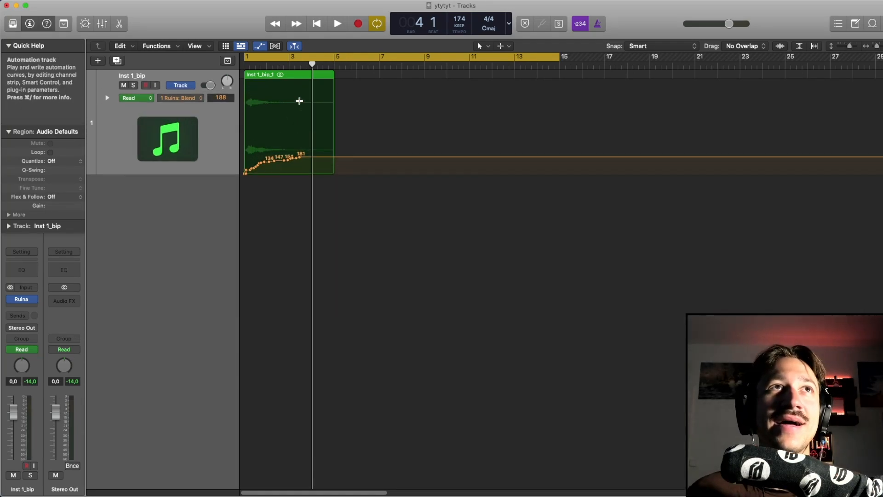
pyautogui.press('super+Down')
pyautogui.press('super+Down')
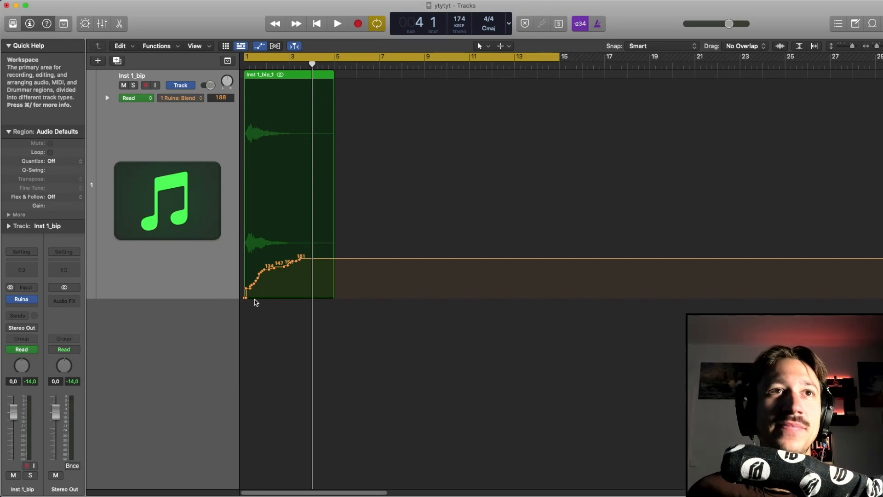
pyautogui.moveTo(247, 291); pyautogui.dragTo(338, 260)
pyautogui.press('space')
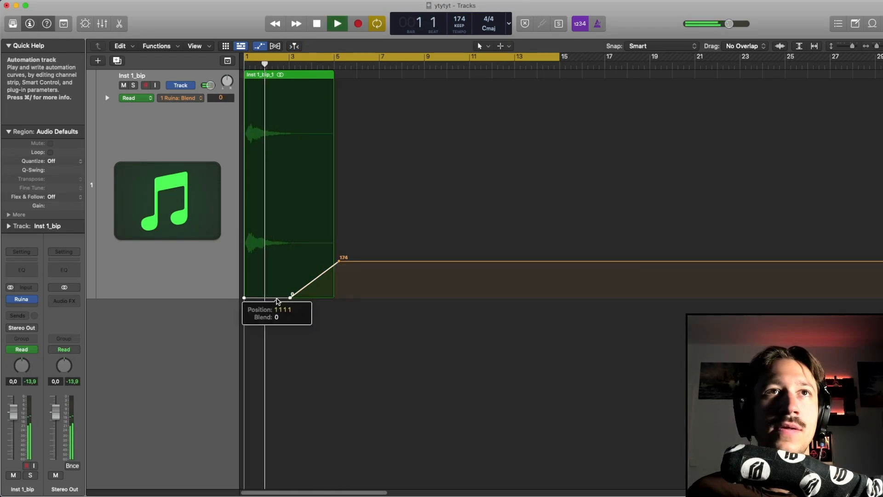
pyautogui.moveTo(291, 298); pyautogui.dragTo(285, 297)
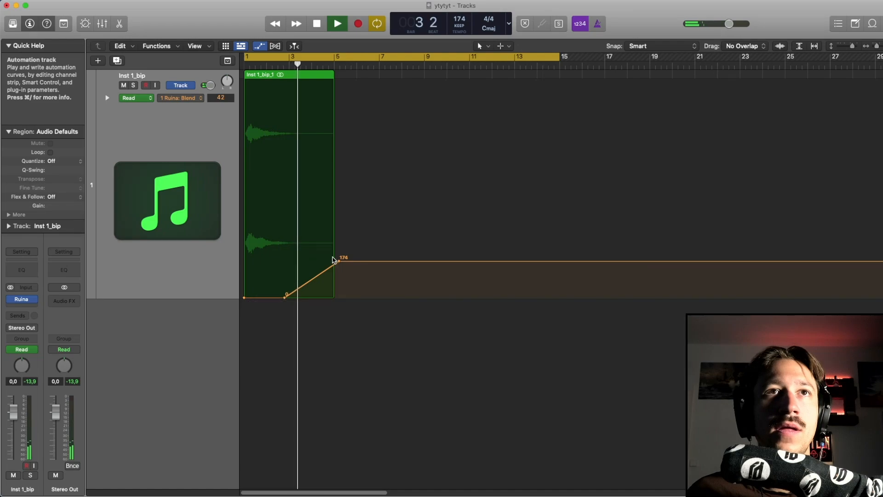
pyautogui.moveTo(339, 261)
pyautogui.mouseDown()
pyautogui.moveTo(309, 256)
pyautogui.moveTo(326, 254)
pyautogui.mouseUp()
pyautogui.press('space')
# - Move the Blend ramp's starting point earlier to about 2 2 4 and raise its end point to 266 at the region's end
pyautogui.moveTo(285, 298); pyautogui.dragTo(281, 297)
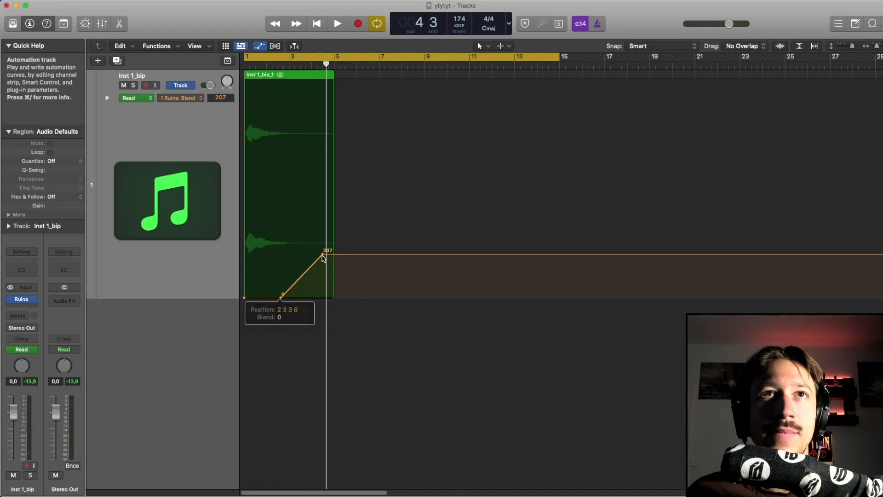
pyautogui.moveTo(326, 254); pyautogui.dragTo(328, 254)
pyautogui.press('space')
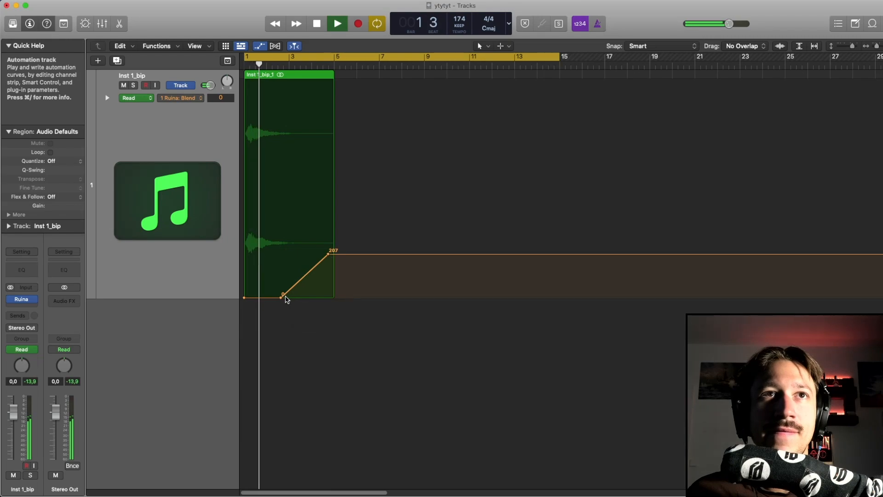
pyautogui.moveTo(281, 297); pyautogui.dragTo(277, 297)
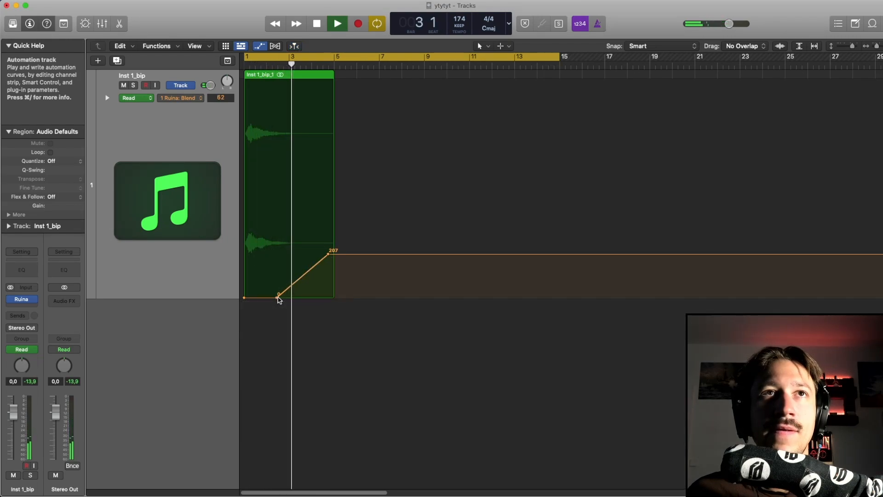
pyautogui.moveTo(328, 254); pyautogui.dragTo(332, 241)
pyautogui.press('space')
# - Bend the Blend ramp into a slow-starting upward curve with the Automation Curve Tool, audition it, and return to the Pointer Tool
pyautogui.press('Escape')
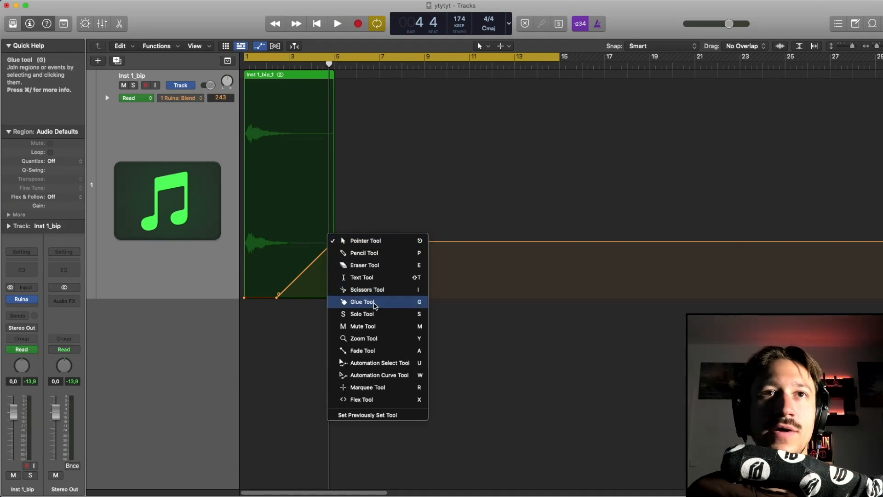
pyautogui.click(379, 374)
pyautogui.moveTo(299, 292); pyautogui.dragTo(299, 295)
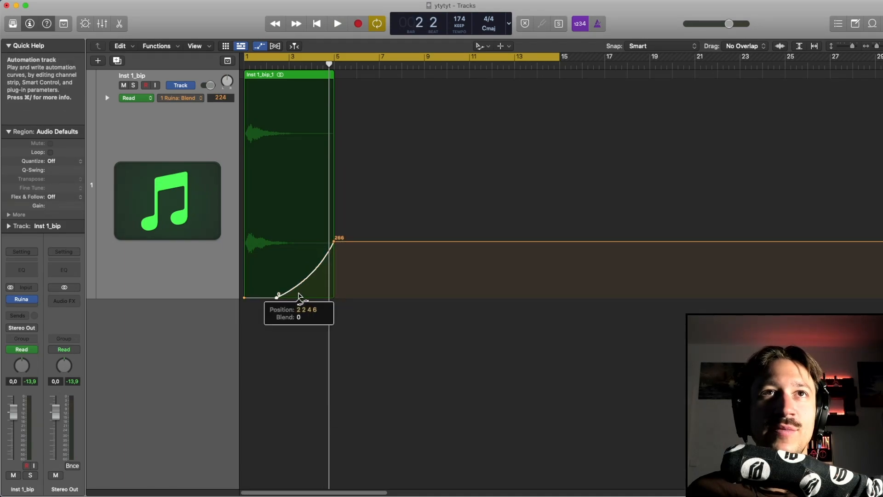
pyautogui.press('space')
pyautogui.press('t')
pyautogui.press('t')
# - Raise the Blend curve's end point to 331 at 5 1 1 and shift its starting point to 2 2 2 while auditioning
pyautogui.moveTo(334, 241); pyautogui.dragTo(333, 237)
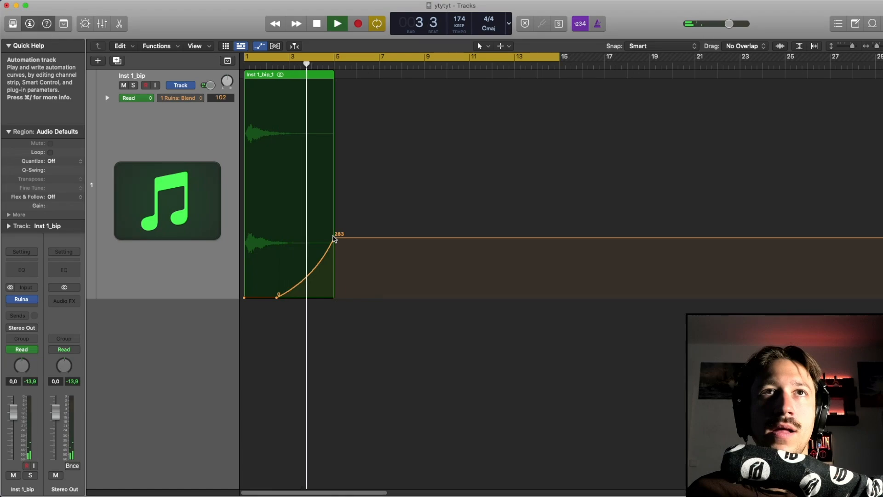
pyautogui.moveTo(333, 238); pyautogui.dragTo(334, 230)
pyautogui.press('space')
pyautogui.press('space')
pyautogui.moveTo(276, 298); pyautogui.dragTo(274, 298)
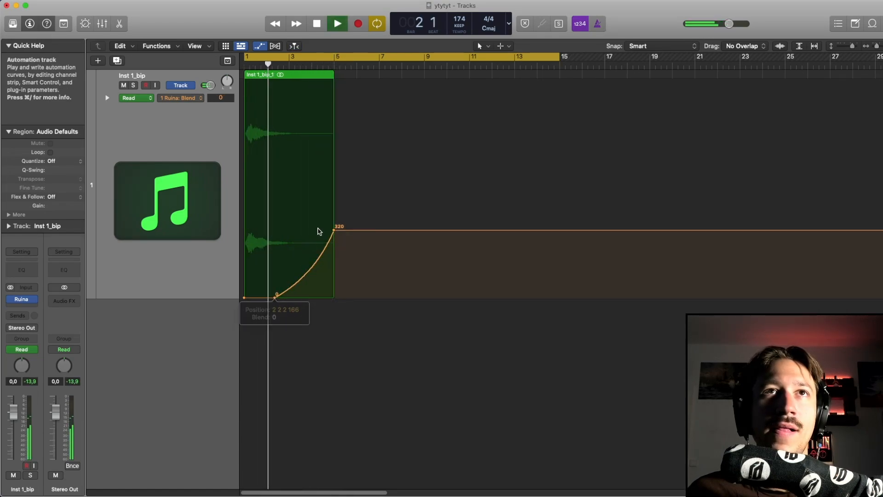
pyautogui.moveTo(334, 230); pyautogui.dragTo(332, 228)
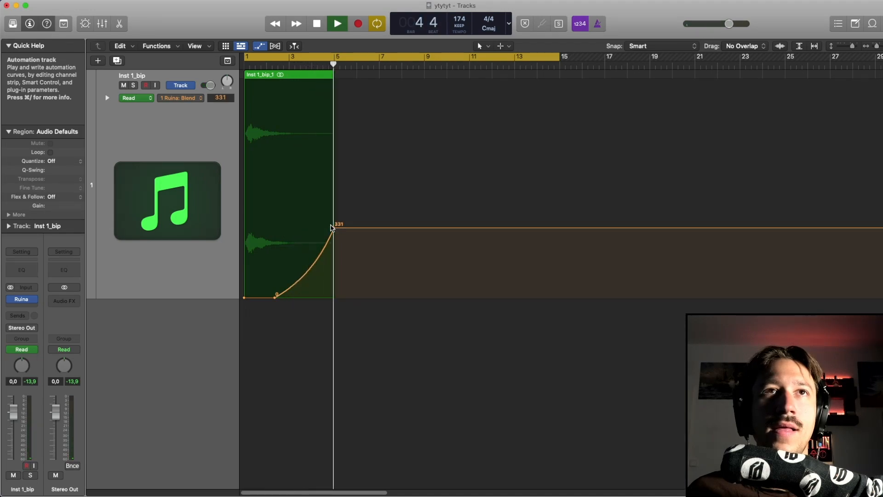
pyautogui.press('space')
pyautogui.moveTo(332, 228); pyautogui.dragTo(334, 227)
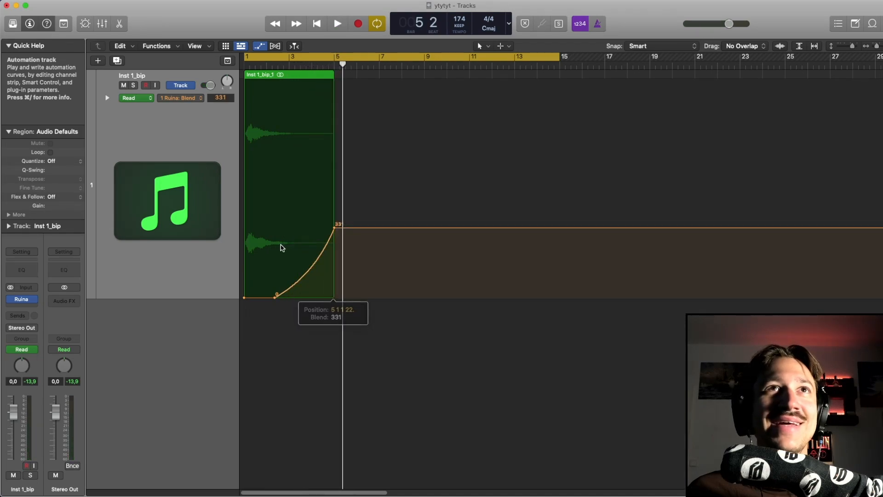
# - Insert stereo Nepenthe after Ruina with Time 6.60, Delay 0, Bass 0, Treble 100, Width 100 and Mix 17, audition it, and close its window
pyautogui.click(28, 308)
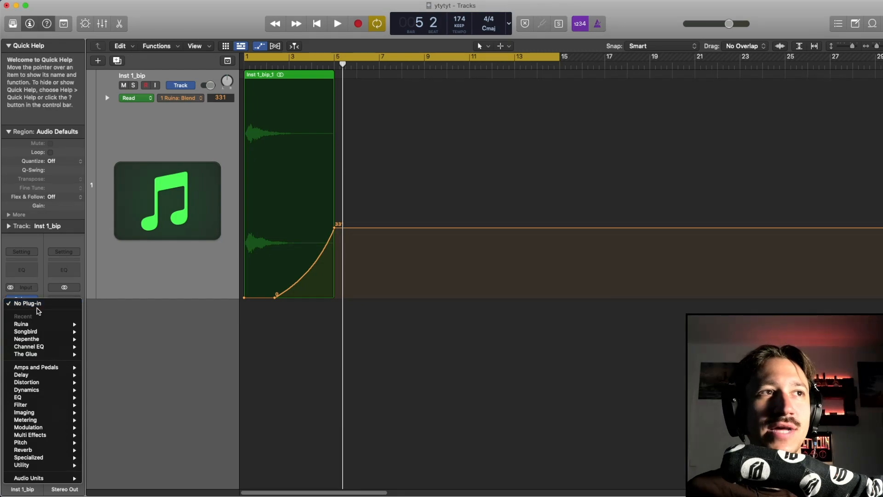
pyautogui.moveTo(58, 342)
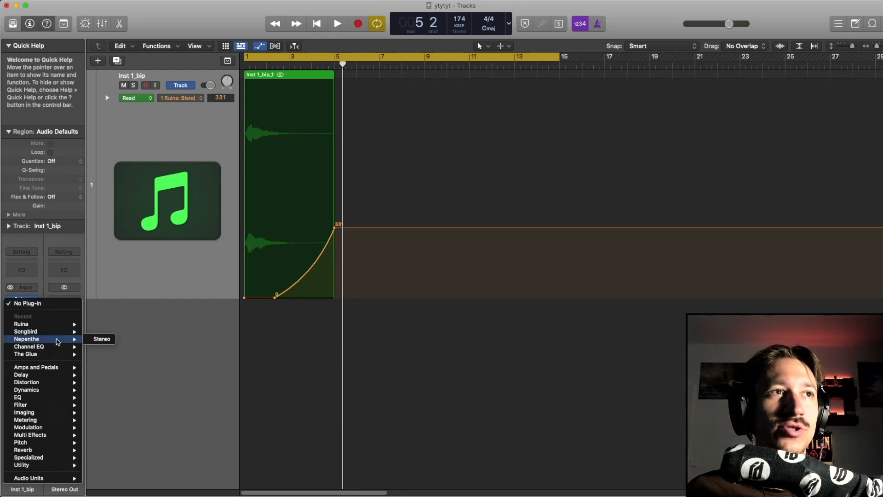
pyautogui.click(101, 339)
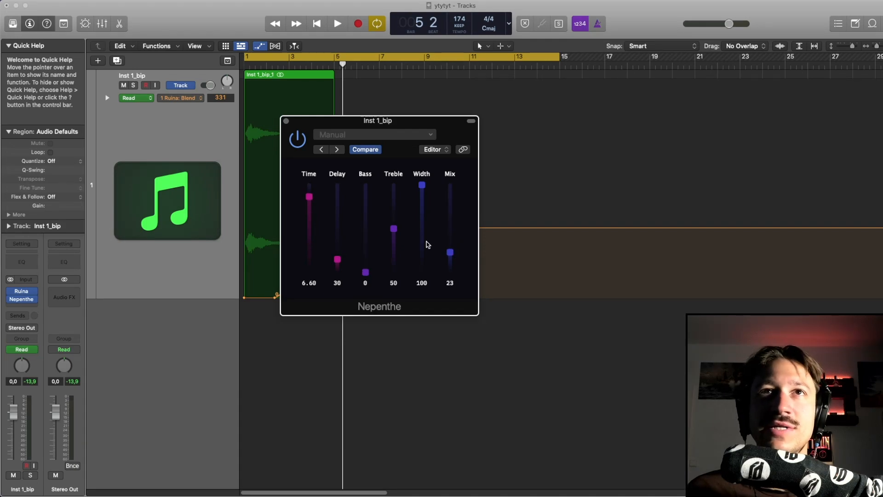
pyautogui.moveTo(338, 258); pyautogui.dragTo(338, 272)
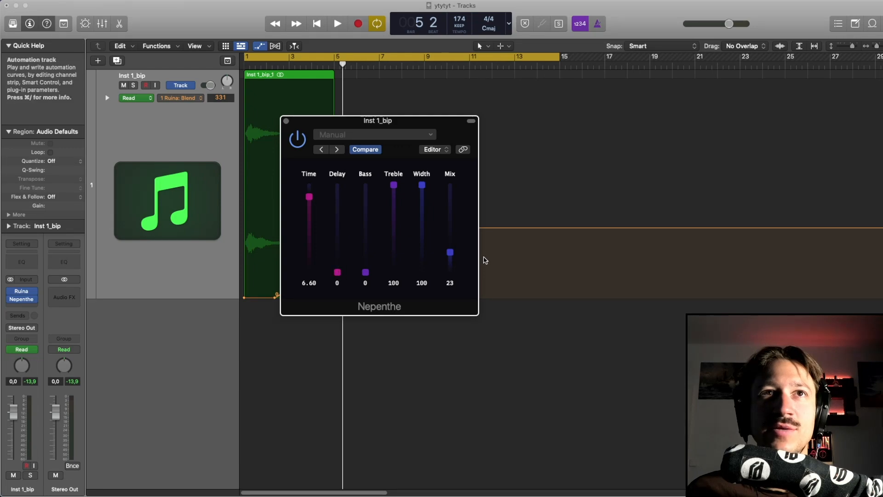
pyautogui.press('space')
pyautogui.moveTo(451, 252); pyautogui.dragTo(453, 261)
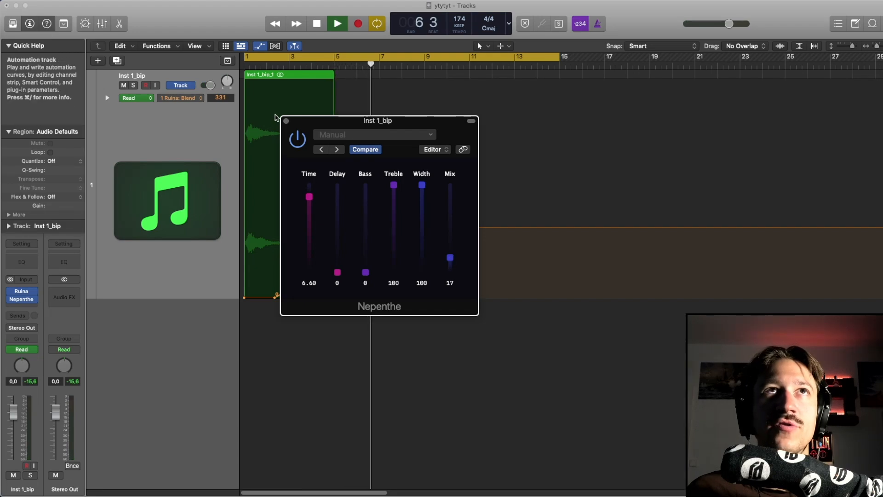
pyautogui.click(286, 120)
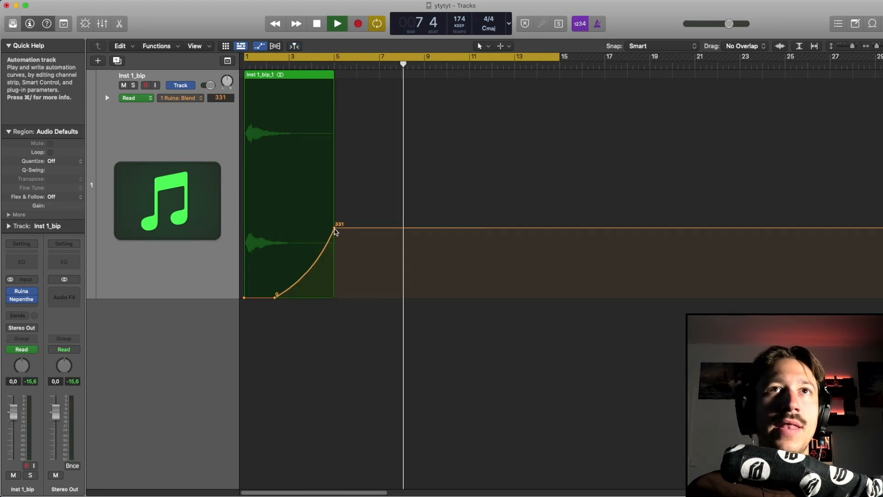
# - Hide the automation, stop playback, and extend the Inst 1_bip_1 region's end slightly past bar 5
pyautogui.click(335, 228)
pyautogui.press('a')
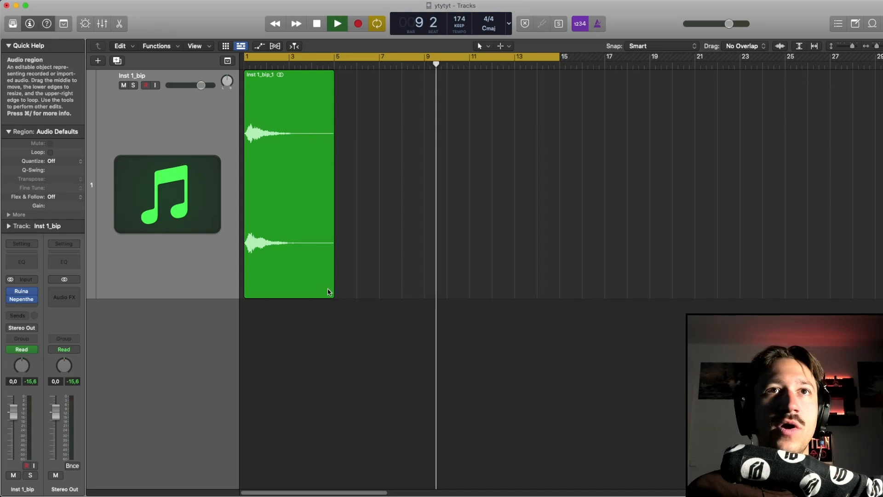
pyautogui.press('space')
pyautogui.moveTo(332, 290); pyautogui.dragTo(406, 288)
pyautogui.moveTo(477, 263)
pyautogui.mouseDown()
pyautogui.moveTo(265, 254)
pyautogui.moveTo(281, 250)
pyautogui.mouseUp()
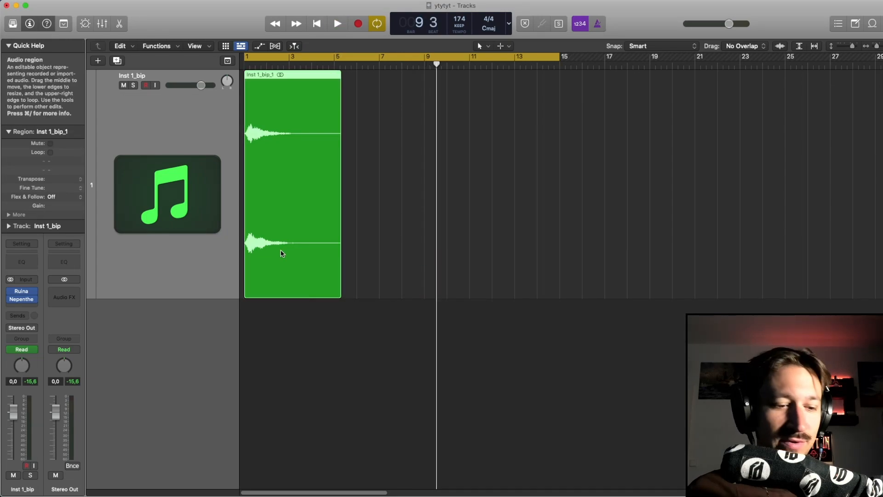
# - Bounce the extended region in place with its Ruina and Nepenthe processing
pyautogui.hotkey('ctrl', 'b')
pyautogui.press('Return')
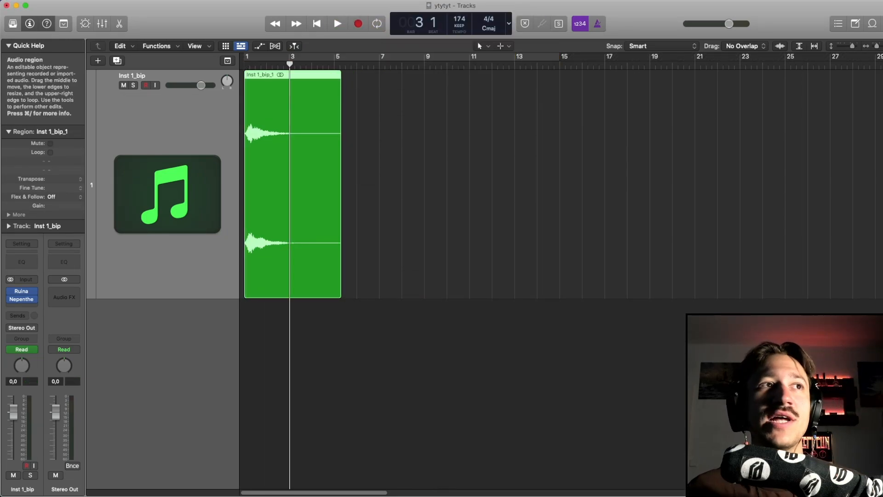
# - Delete the original Inst 1_bip_1 region and its Inst 1_bip track, keeping only the bounced Inst 1_bip_1_bip track
pyautogui.press('Down')
pyautogui.press('Up')
pyautogui.press('BackSpace')
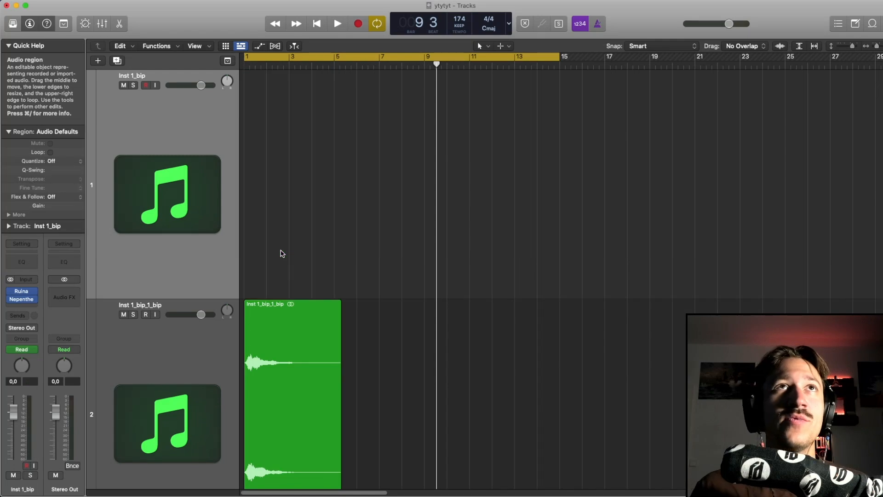
pyautogui.press('super+BackSpace')
pyautogui.press('super+Right')
pyautogui.click(318, 348)
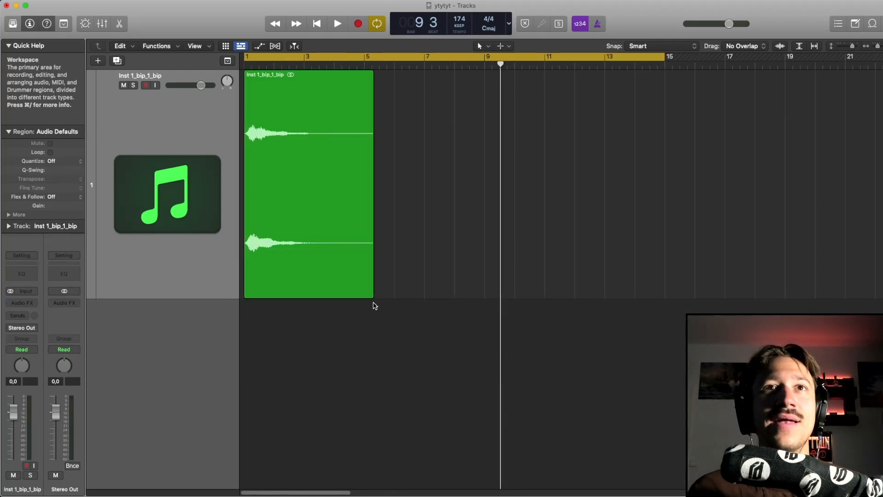
# - Extend the end of the Inst 1_bip_1_bip region to slightly past bar 6
pyautogui.click(372, 297)
pyautogui.moveTo(386, 299); pyautogui.dragTo(421, 292)
pyautogui.click(369, 253)
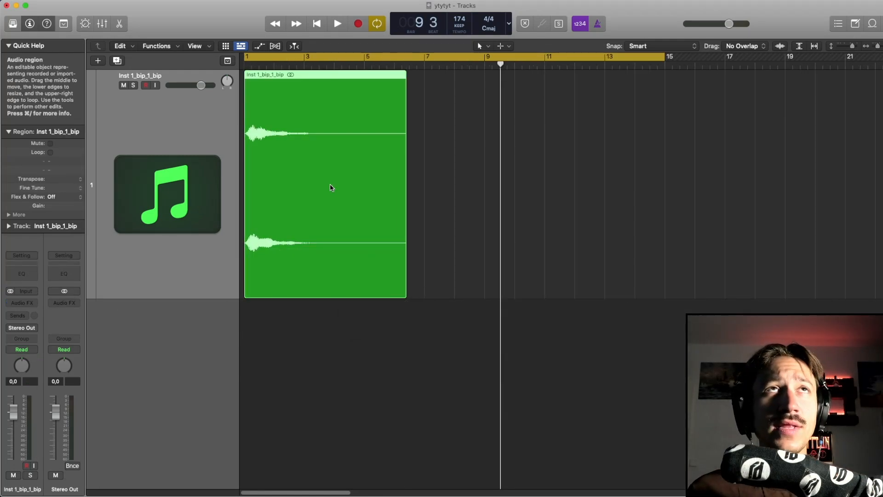
# - Add a second audio track and place region copies at bar 5 on it and at bar 9 on the first track
pyautogui.click(118, 60)
pyautogui.moveTo(323, 264); pyautogui.dragTo(564, 234)
pyautogui.press('super+Left')
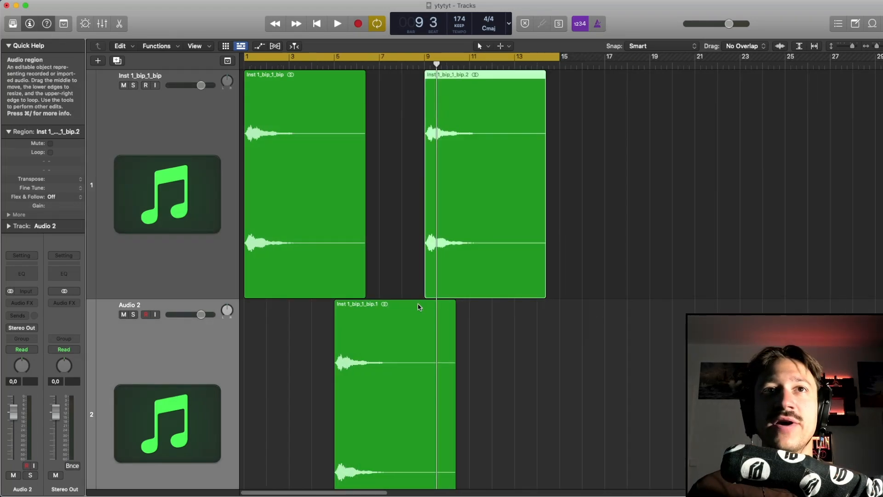
# - Place another copy of the region at bar 13 on Audio 2 and set the cycle range from bar 1 to bar 19
pyautogui.moveTo(419, 307); pyautogui.dragTo(607, 352)
pyautogui.press('super+Left')
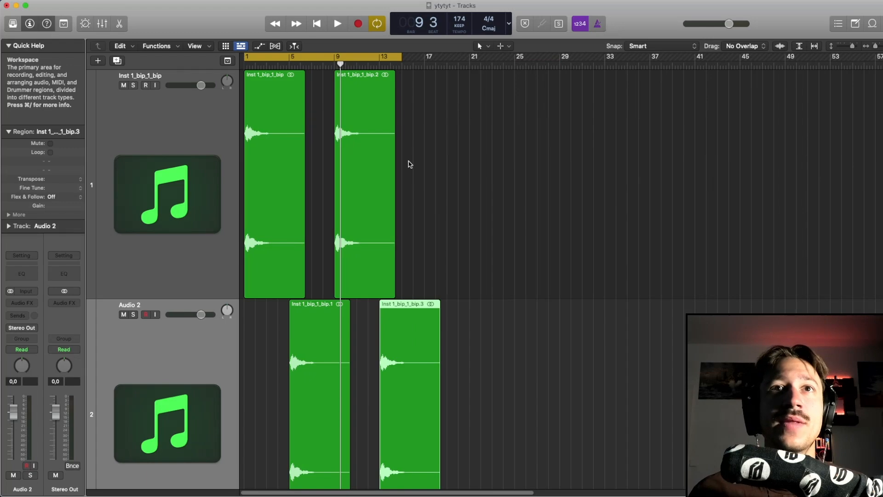
pyautogui.moveTo(380, 57); pyautogui.dragTo(447, 62)
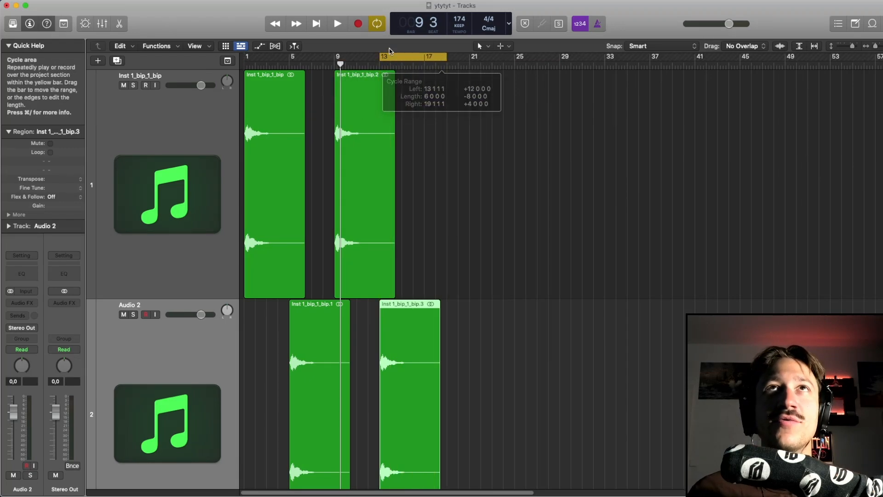
pyautogui.moveTo(380, 59); pyautogui.dragTo(245, 72)
# - Select all four regions and give them a Fade Out of 916 in the region settings
pyautogui.moveTo(493, 385); pyautogui.dragTo(285, 276)
pyautogui.click(9, 214)
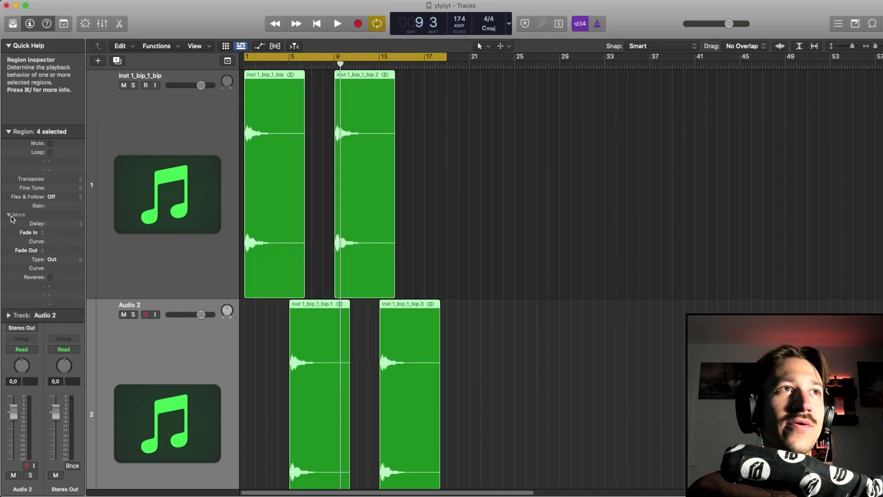
pyautogui.moveTo(68, 225); pyautogui.dragTo(104, 78)
pyautogui.moveTo(65, 258); pyautogui.dragTo(79, 154)
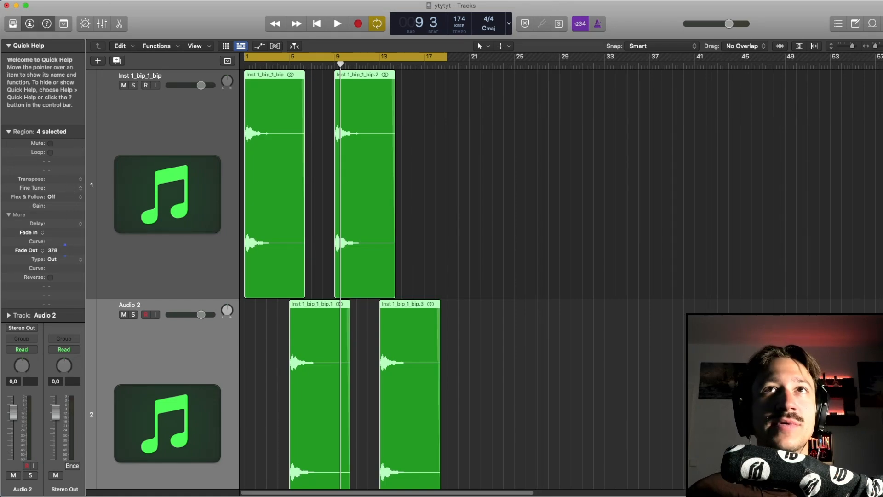
pyautogui.moveTo(65, 250); pyautogui.dragTo(65, 143)
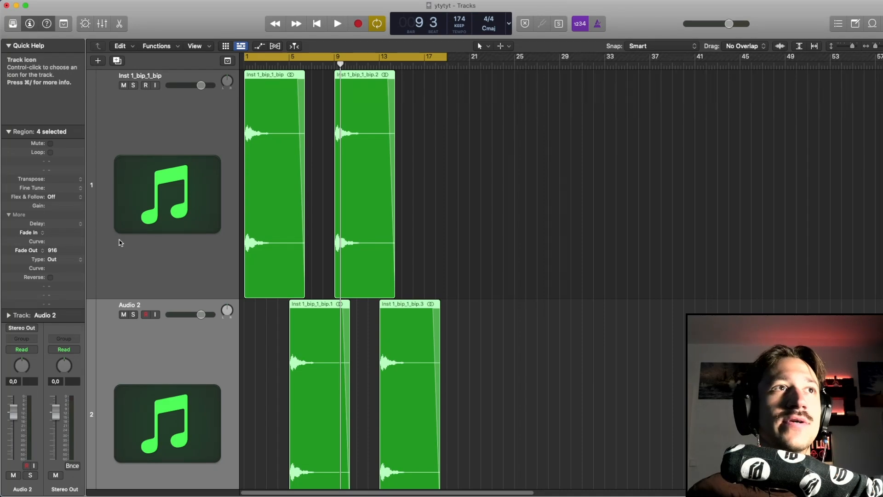
# - Audition the overlapping faded regions and bounce all four in place to a single audio region on a new track
pyautogui.press('space')
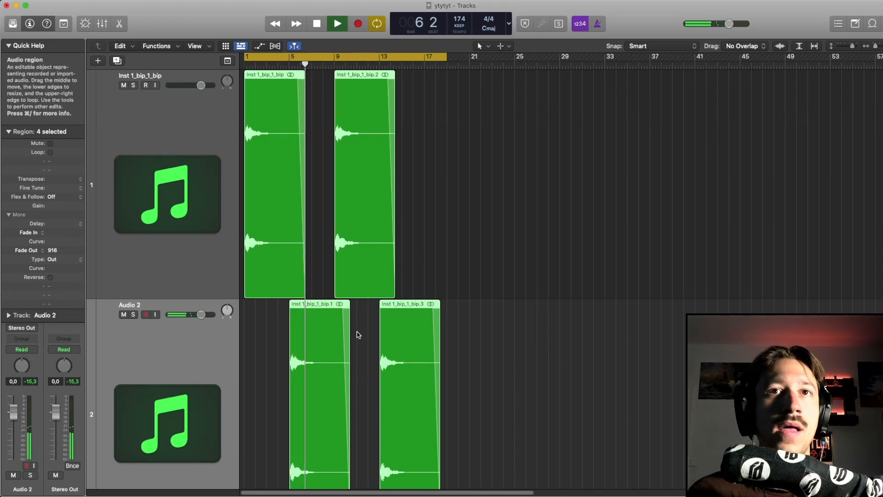
pyautogui.moveTo(483, 370); pyautogui.dragTo(247, 239)
pyautogui.press('space')
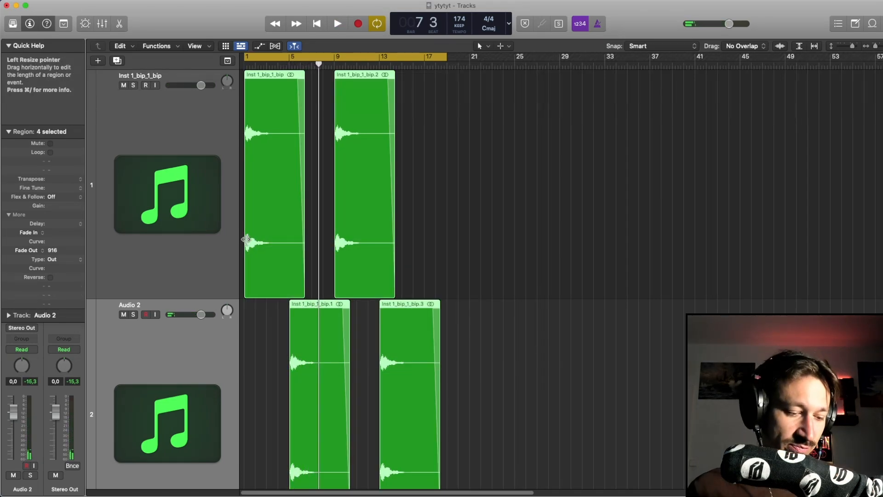
pyautogui.hotkey('ctrl', 'b')
pyautogui.press('Return')
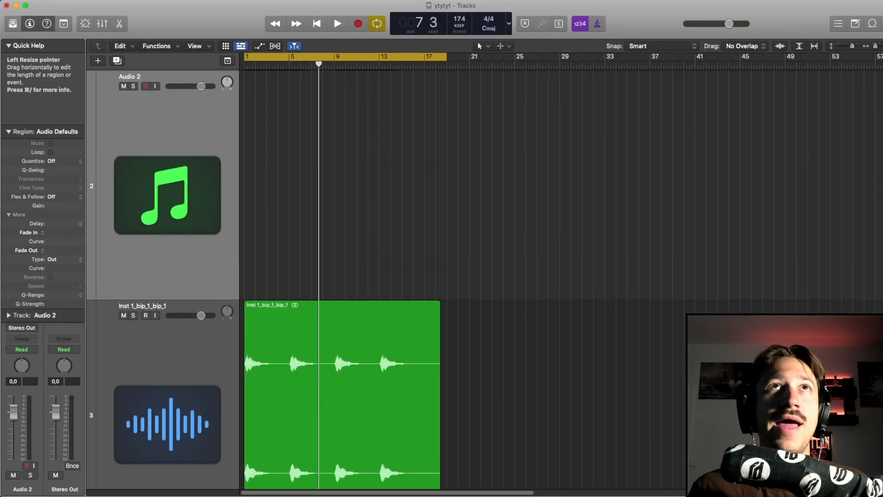
# - Delete the two emptied source tracks, leaving only the newly bounced Inst 1_bip_1_bip_1 track
pyautogui.press('Up')
pyautogui.press('BackSpace')
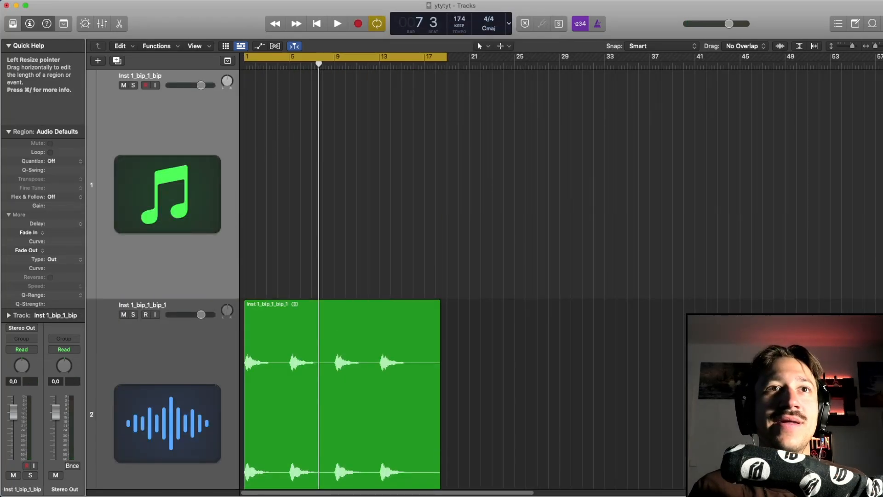
pyautogui.press('BackSpace')
pyautogui.press('super+Right')
pyautogui.hscroll(-2, 311, 250)
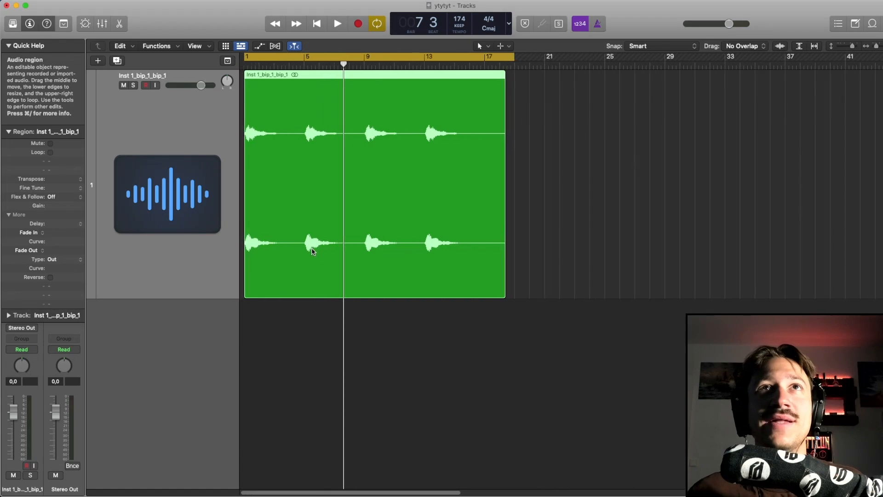
# - Extend the Inst 1_bip_1_bip_1 region's end slightly and place a copy of the region at bar 17
pyautogui.click(540, 304)
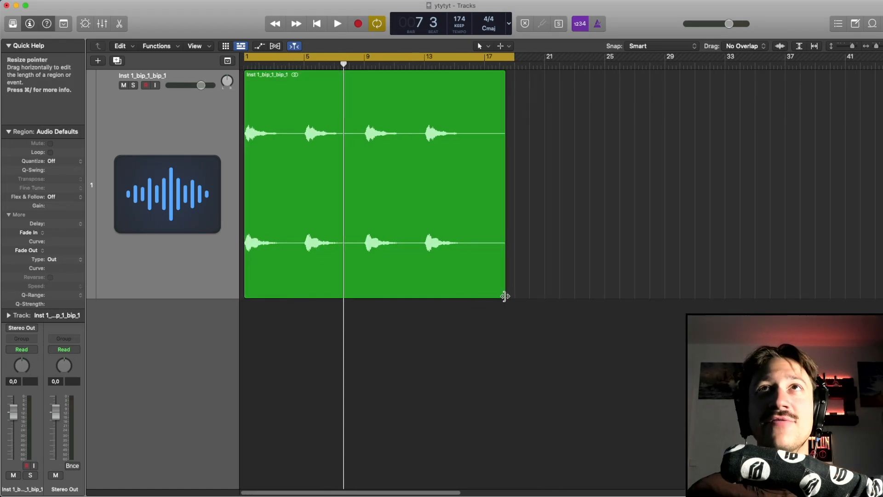
pyautogui.moveTo(505, 296)
pyautogui.mouseDown()
pyautogui.moveTo(481, 293)
pyautogui.moveTo(511, 295)
pyautogui.mouseUp()
pyautogui.moveTo(289, 264); pyautogui.dragTo(529, 254)
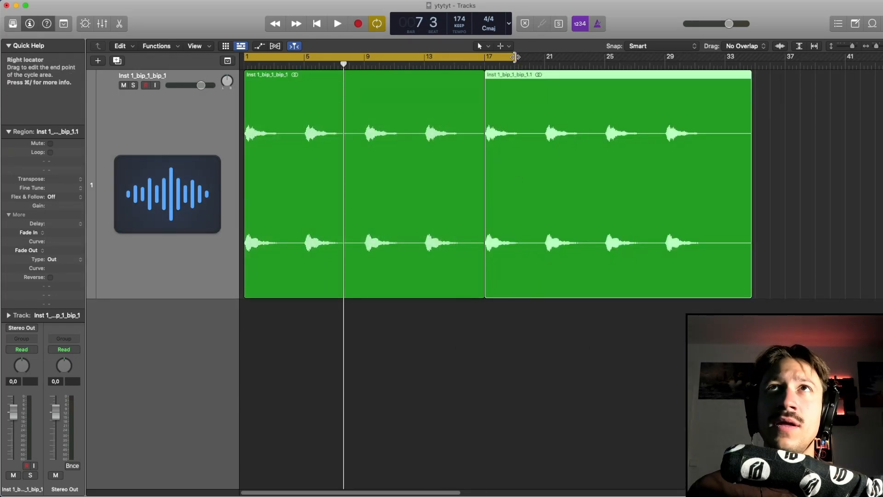
# - Set the cycle range from bar 1 to bar 33 and play the two regions from the start
pyautogui.press('c')
pyautogui.moveTo(725, 57); pyautogui.dragTo(217, 113)
pyautogui.click(415, 274)
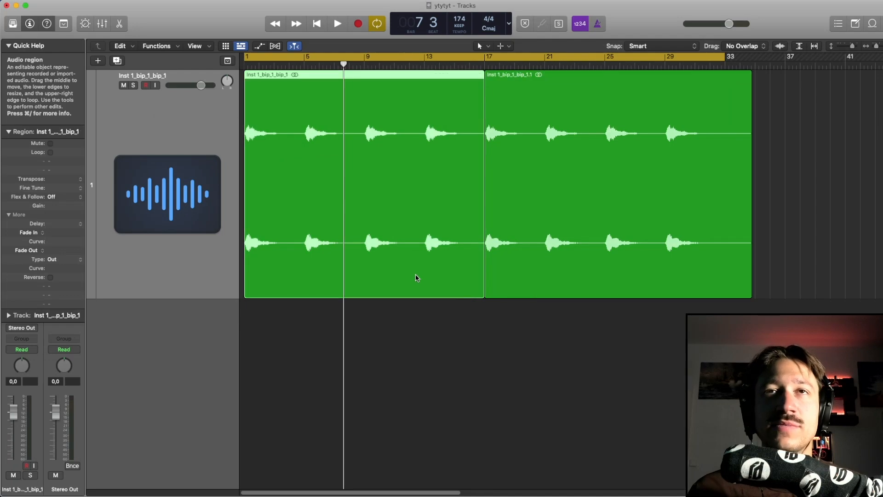
pyautogui.press('Return')
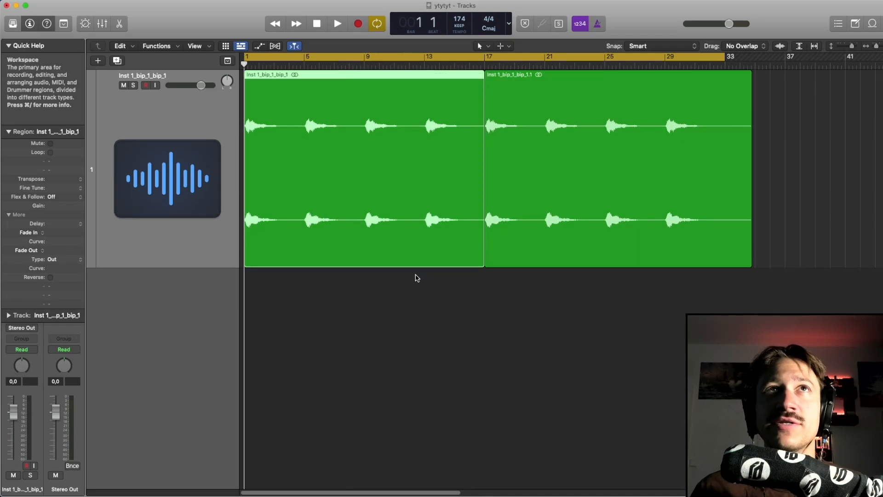
pyautogui.click(513, 348)
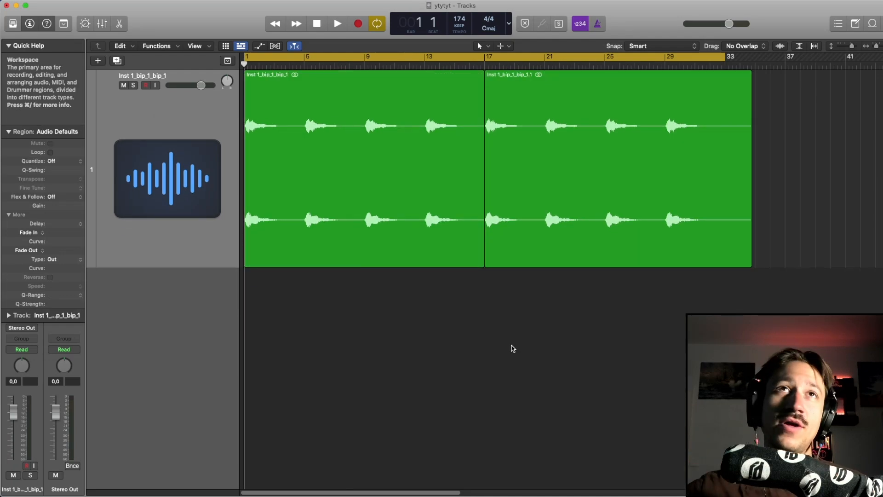
pyautogui.press('space')
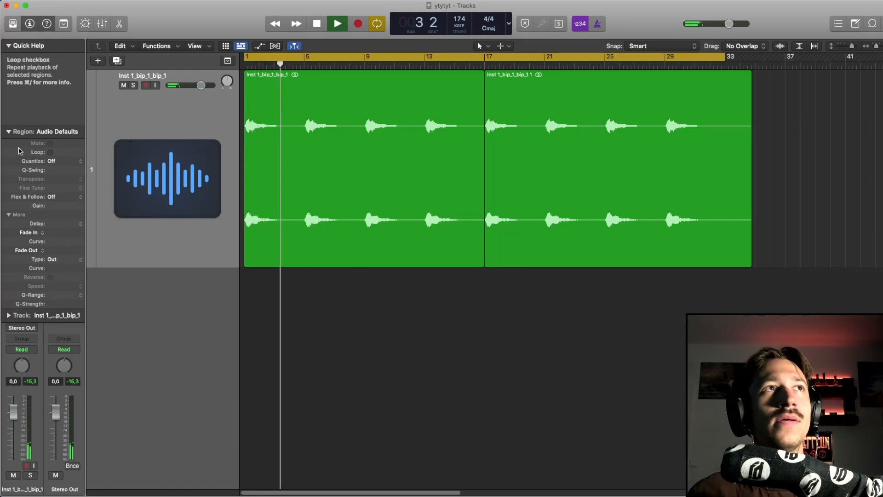
# - Collapse the Quick Help and Region inspector sections and stop playback
pyautogui.click(8, 132)
pyautogui.click(7, 46)
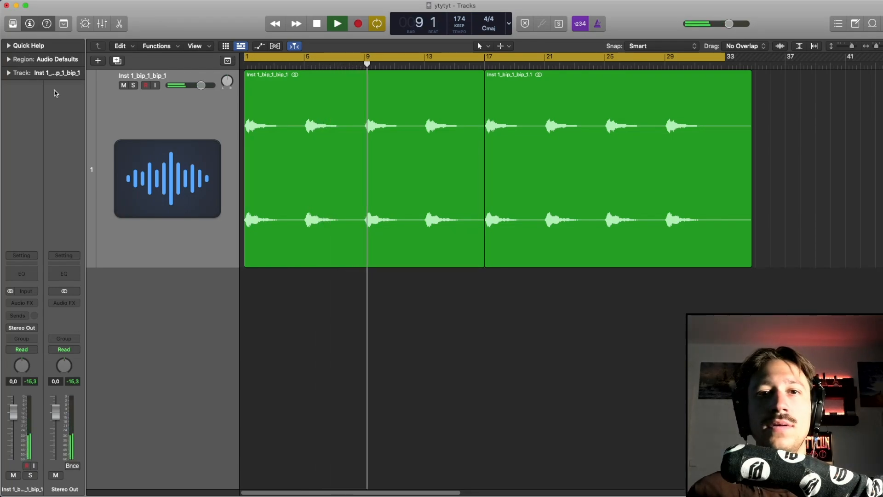
pyautogui.press('space')
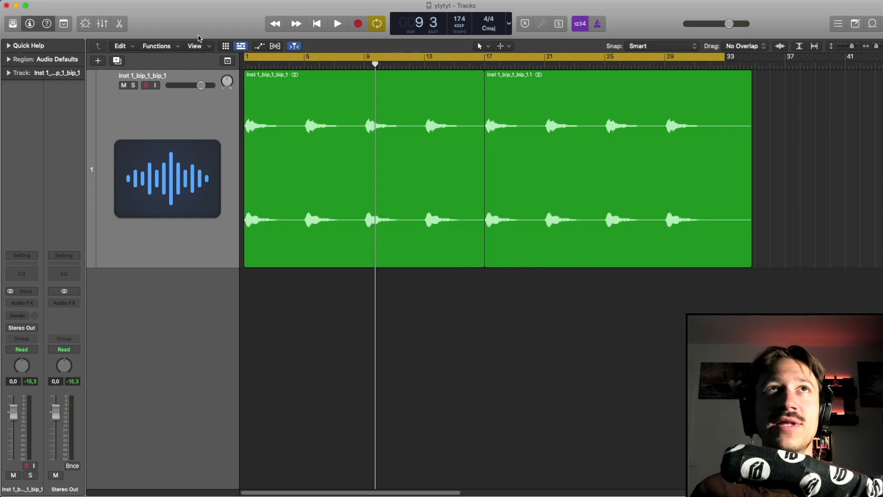
# - Return the playhead to bar 1, audition the bounced bass regions again, and stop playback
pyautogui.click(271, 65)
pyautogui.moveTo(266, 66); pyautogui.dragTo(244, 66)
pyautogui.press('space')
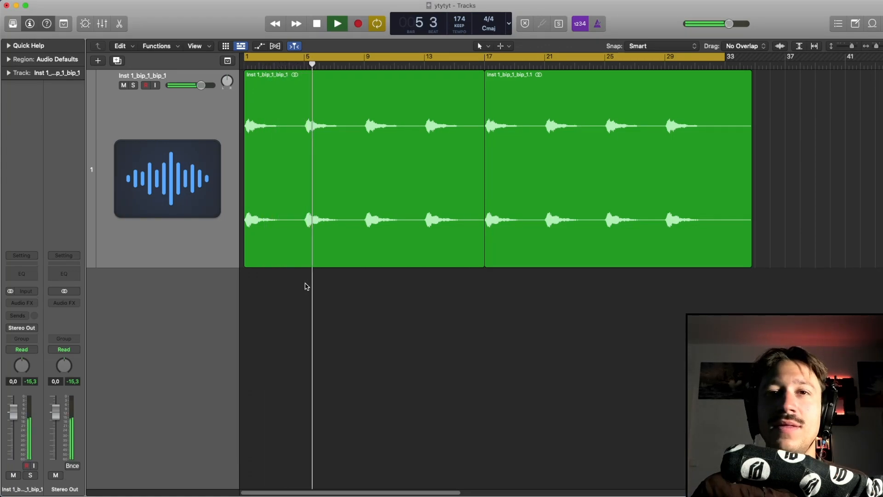
pyautogui.press('space')
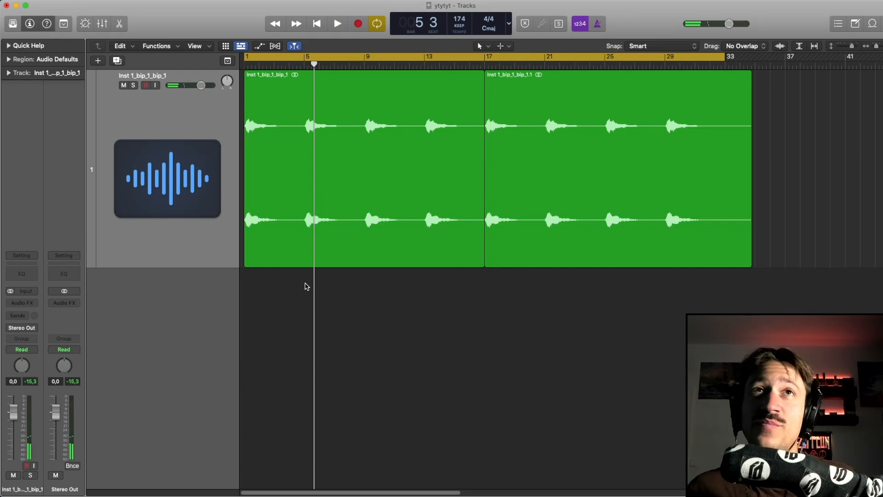